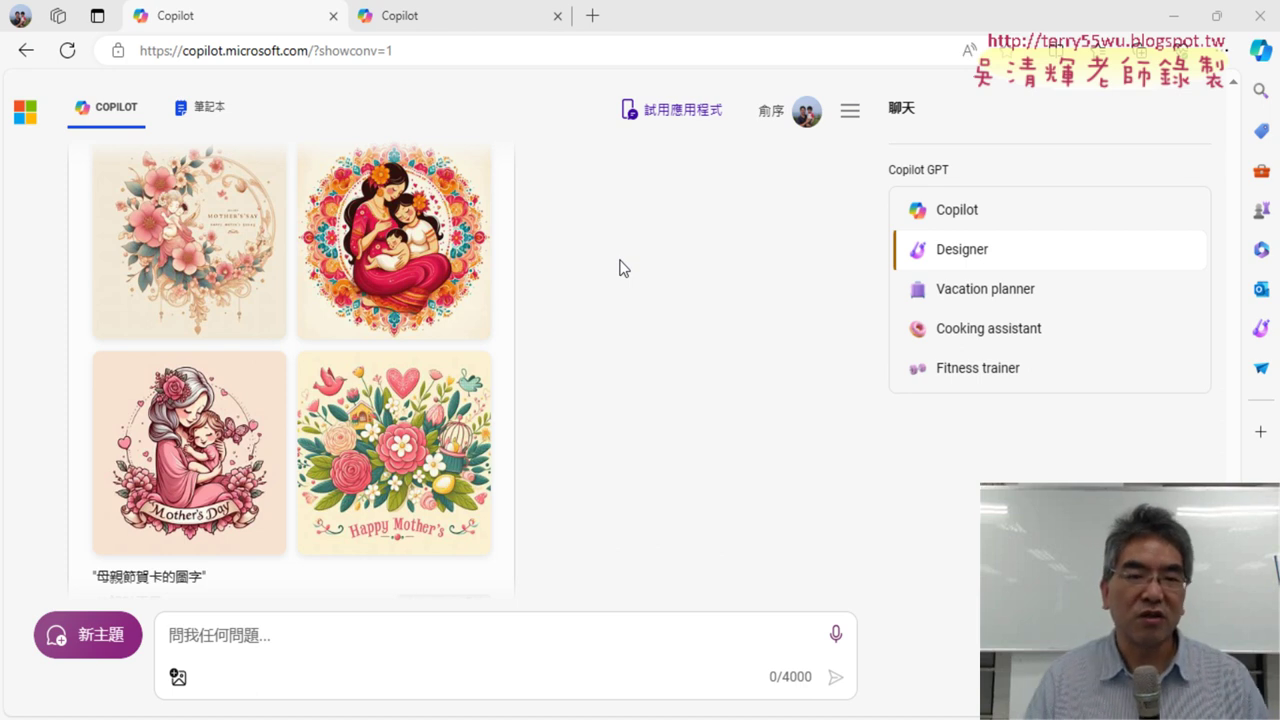
# Step: Select the page address and bring up the browser's Copilot assistant panel
pyautogui.scroll(1, 620, 267)
pyautogui.scroll(-1, 641, 344)
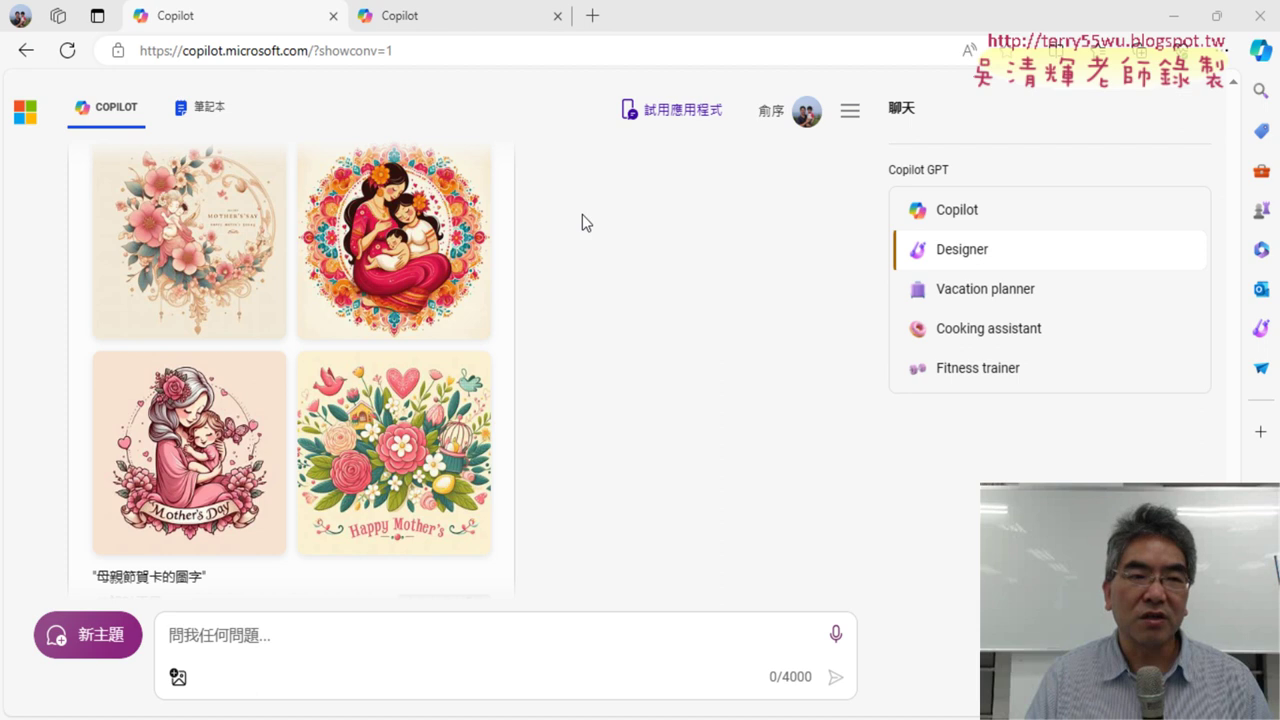
pyautogui.click(223, 55)
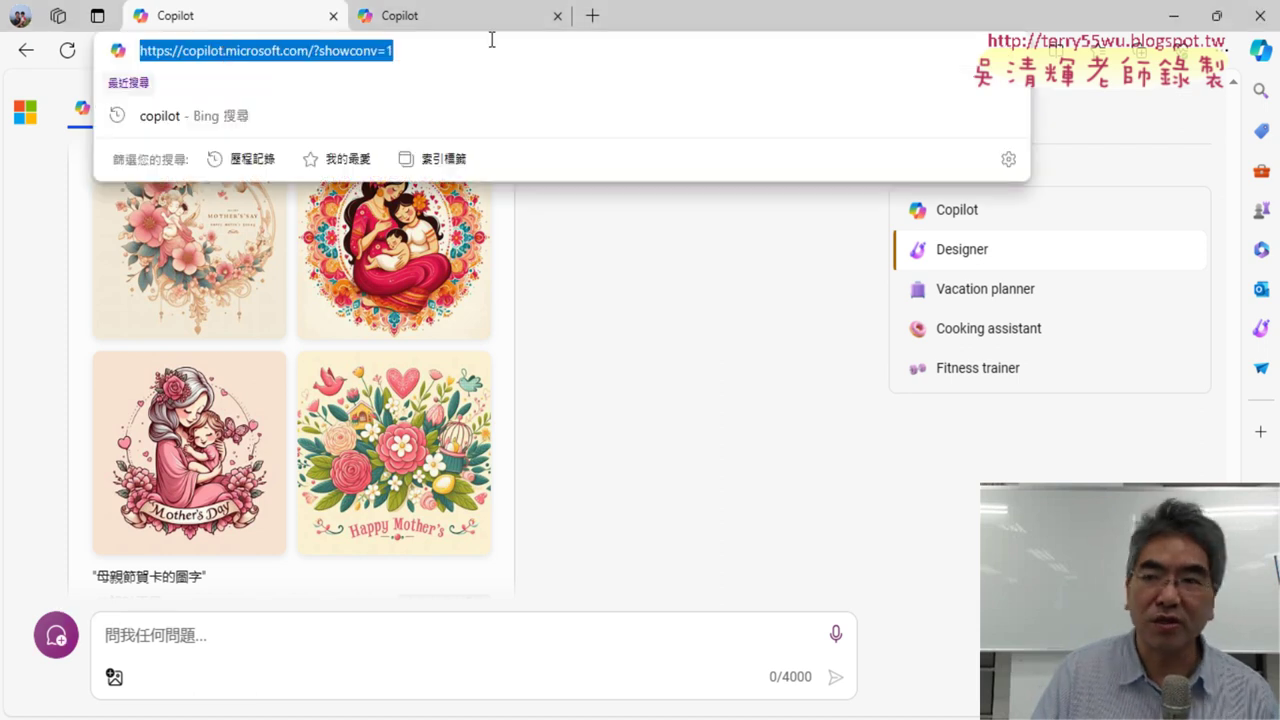
pyautogui.click(1261, 50)
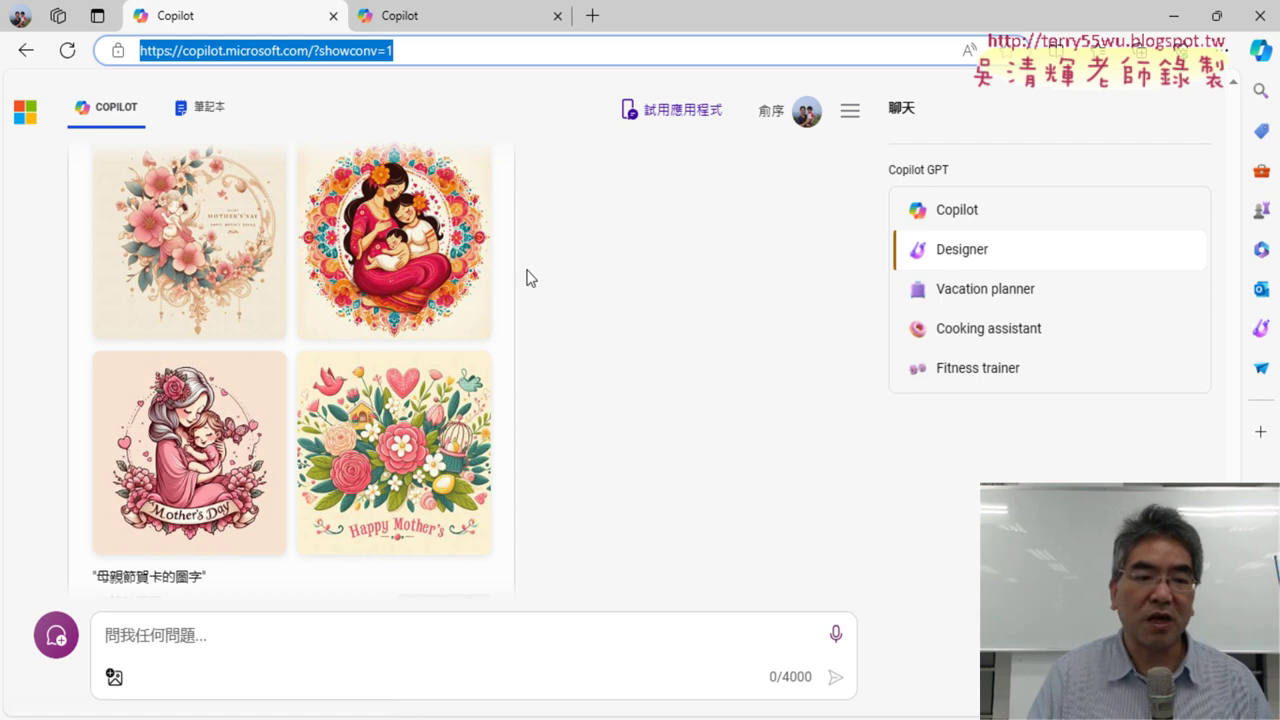
# Step: Highlight 一個母親節賀卡 in the Copilot prompt and scroll down to the generated images
pyautogui.scroll(4, 530, 278)
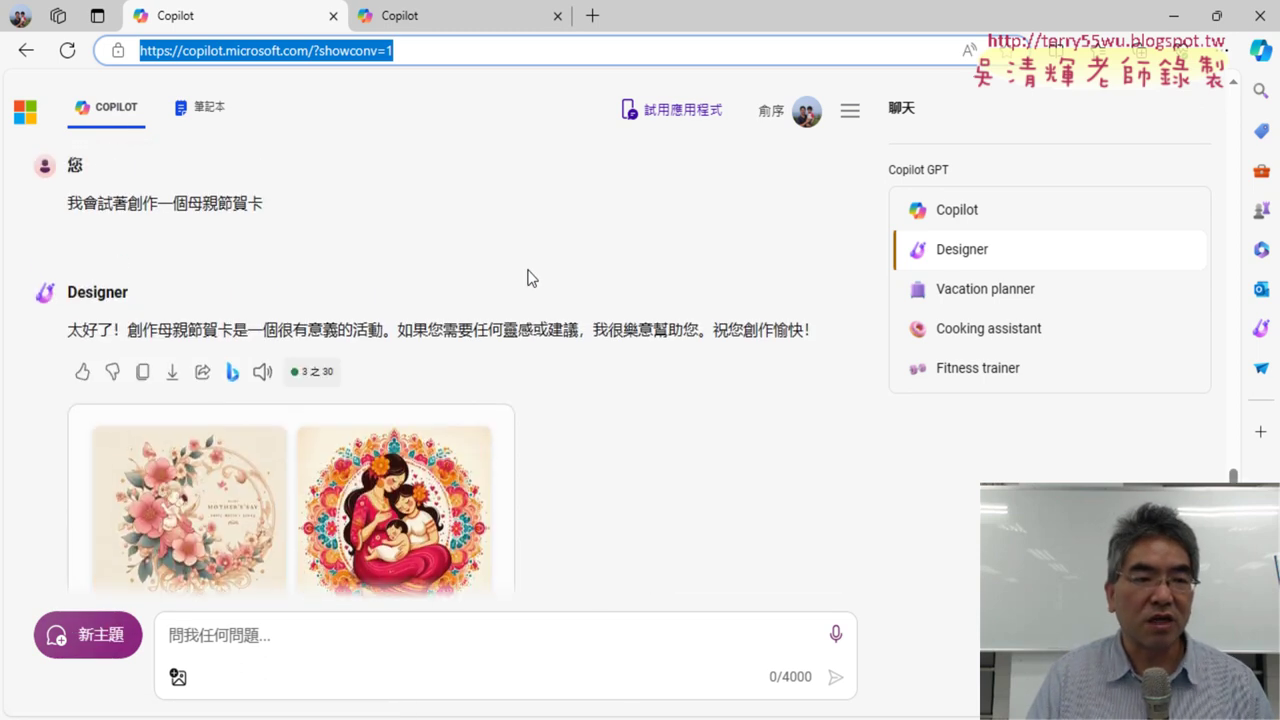
pyautogui.moveTo(165, 203)
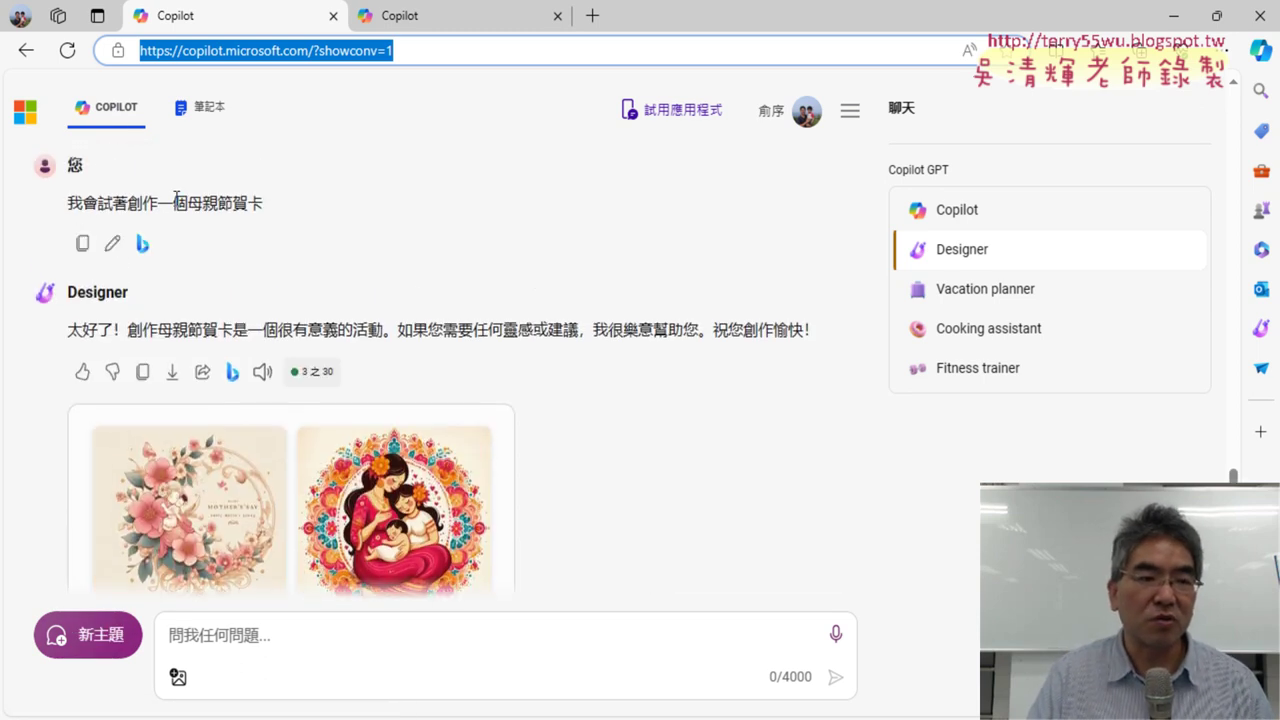
pyautogui.click(258, 210)
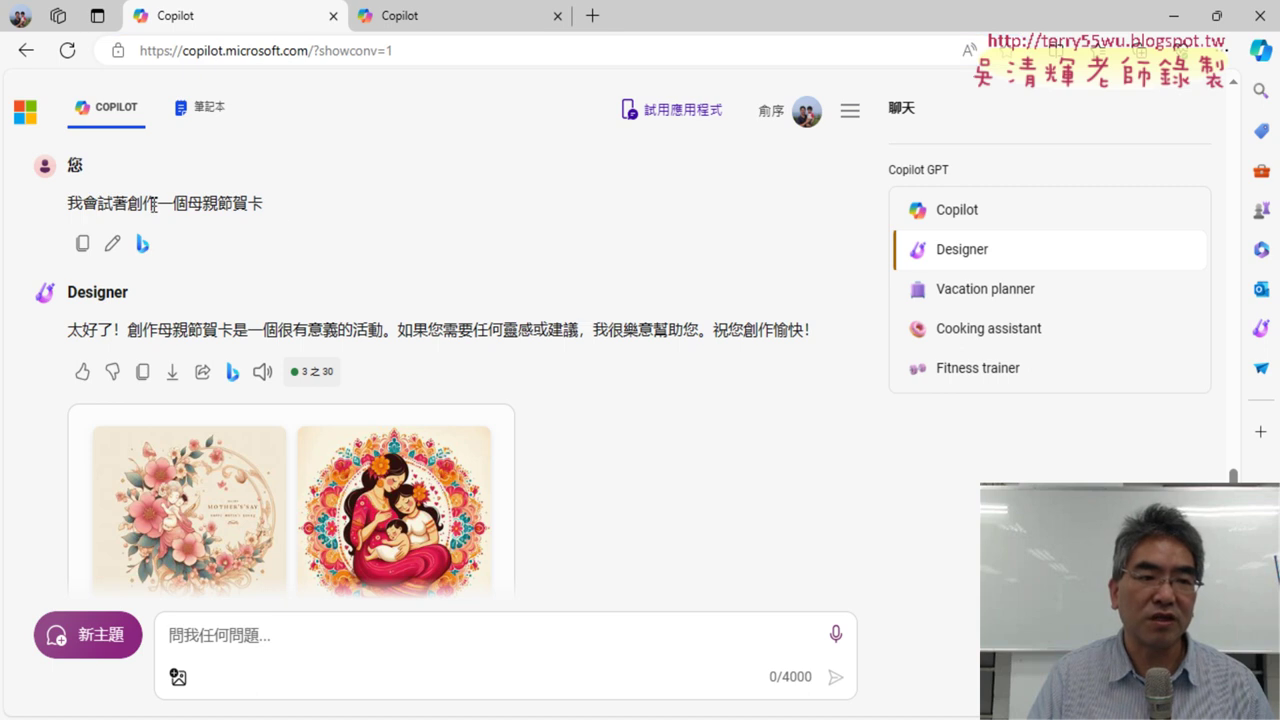
pyautogui.moveTo(155, 205); pyautogui.dragTo(268, 210)
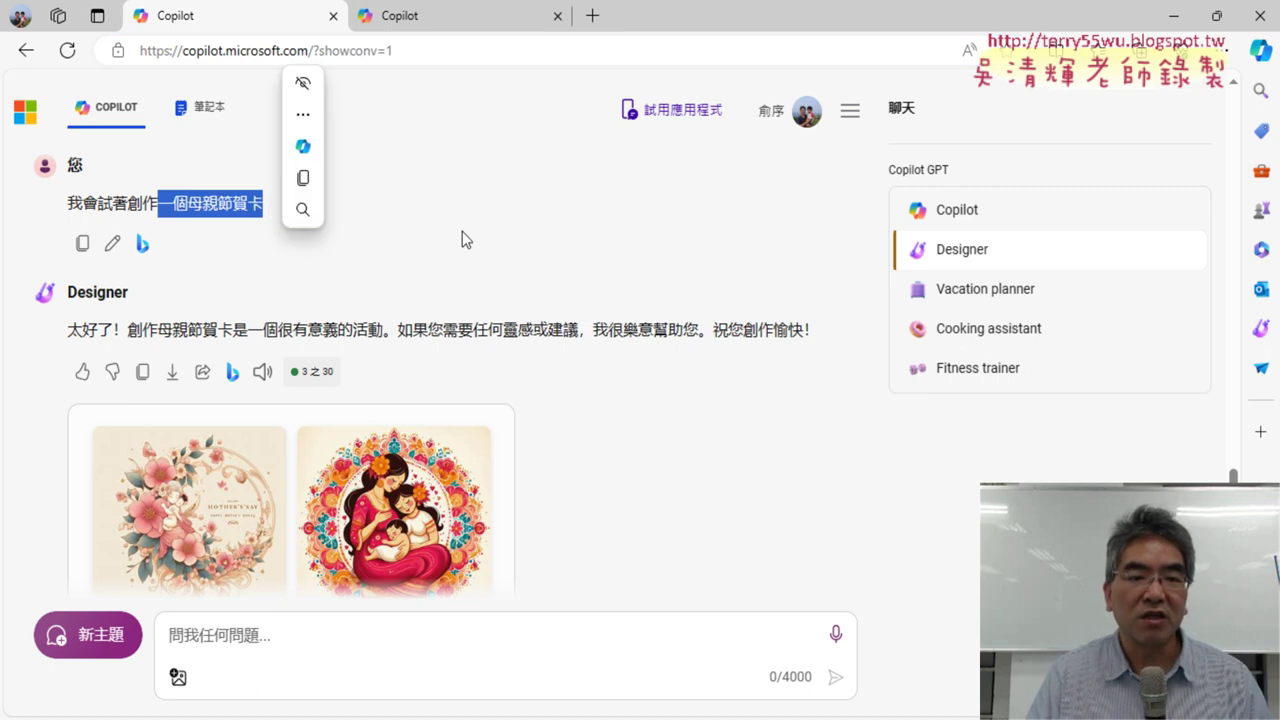
pyautogui.scroll(-2, 594, 300)
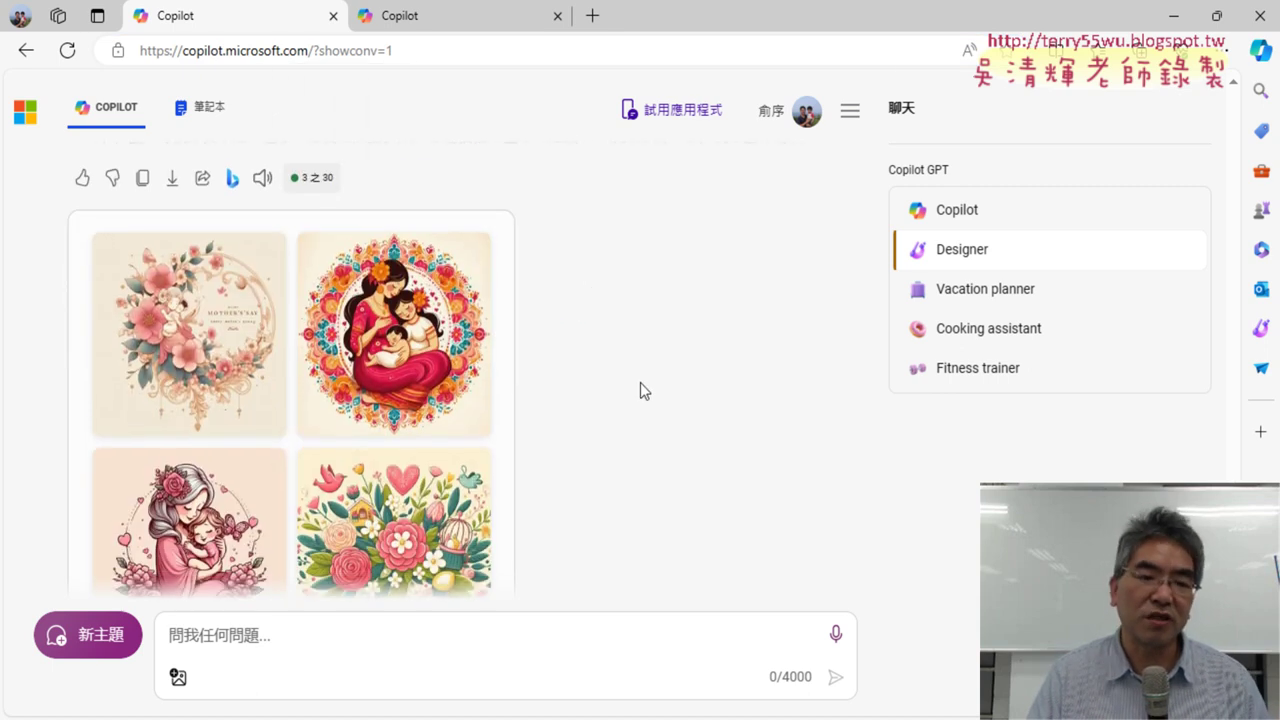
pyautogui.scroll(-1, 640, 391)
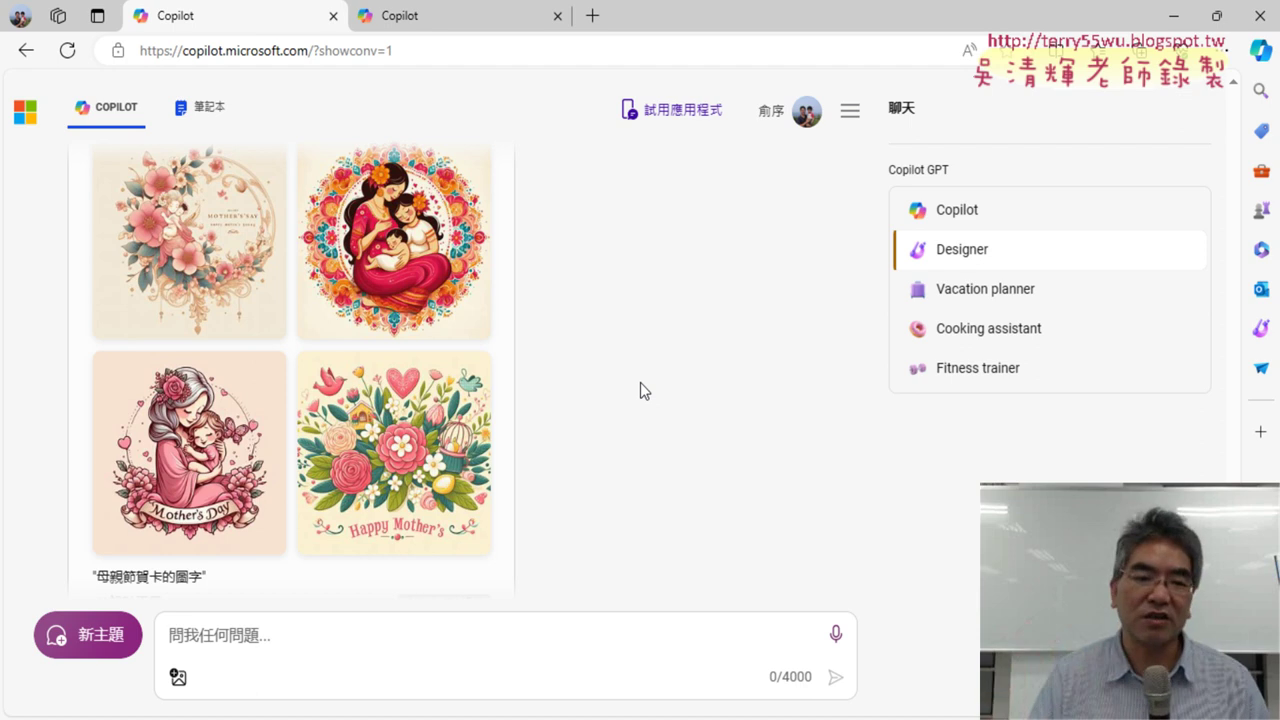
# Step: Download the Happy Mother's bouquet image, preview it, then show it in the Downloads folder
pyautogui.click(393, 470)
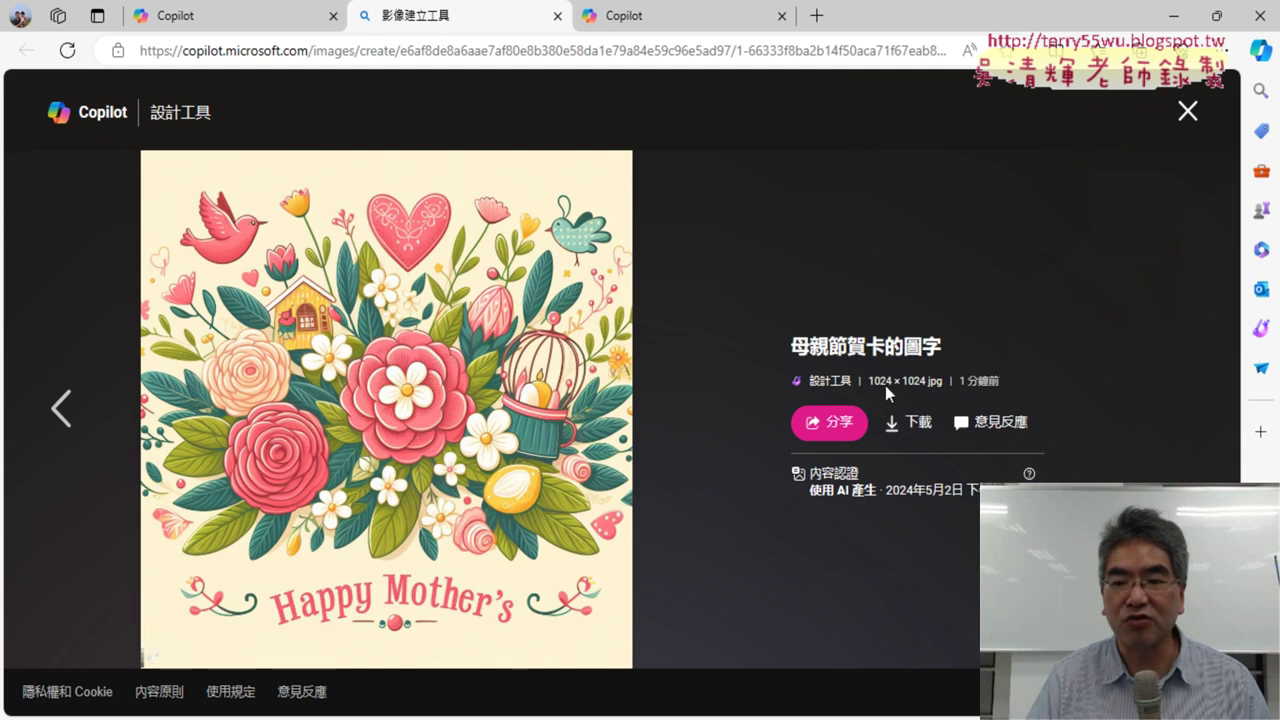
pyautogui.click(918, 436)
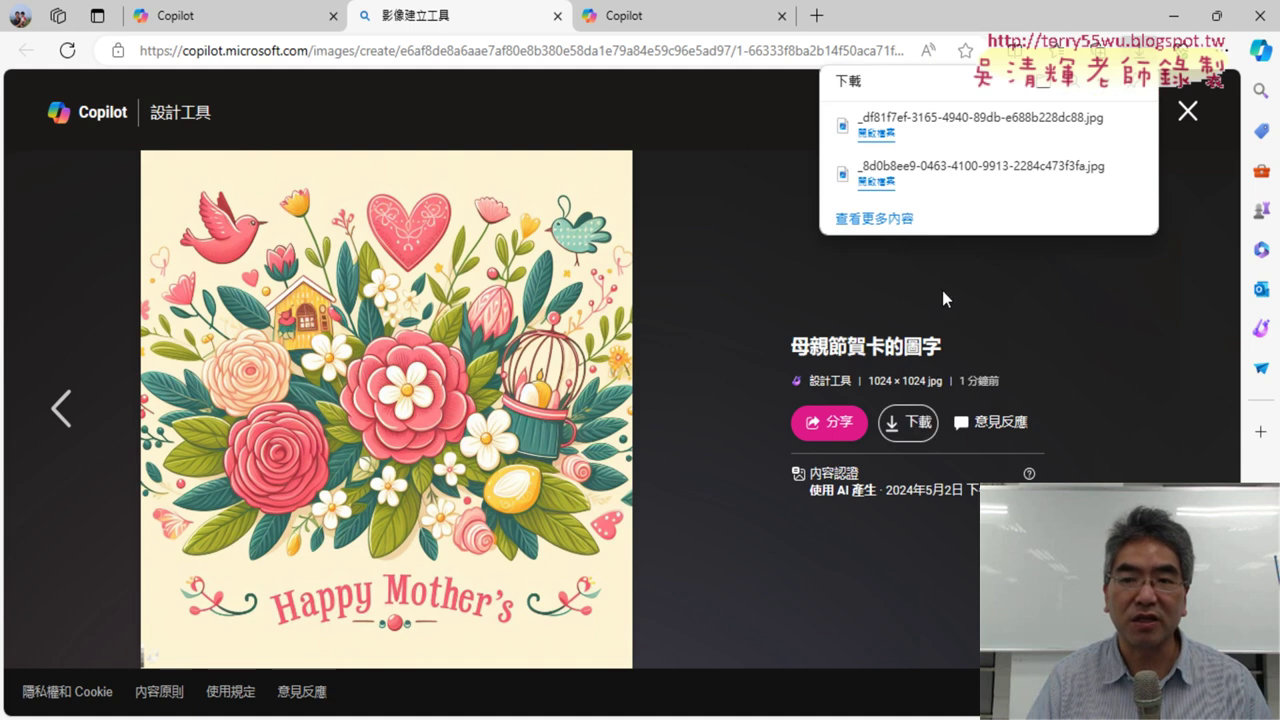
pyautogui.click(884, 135)
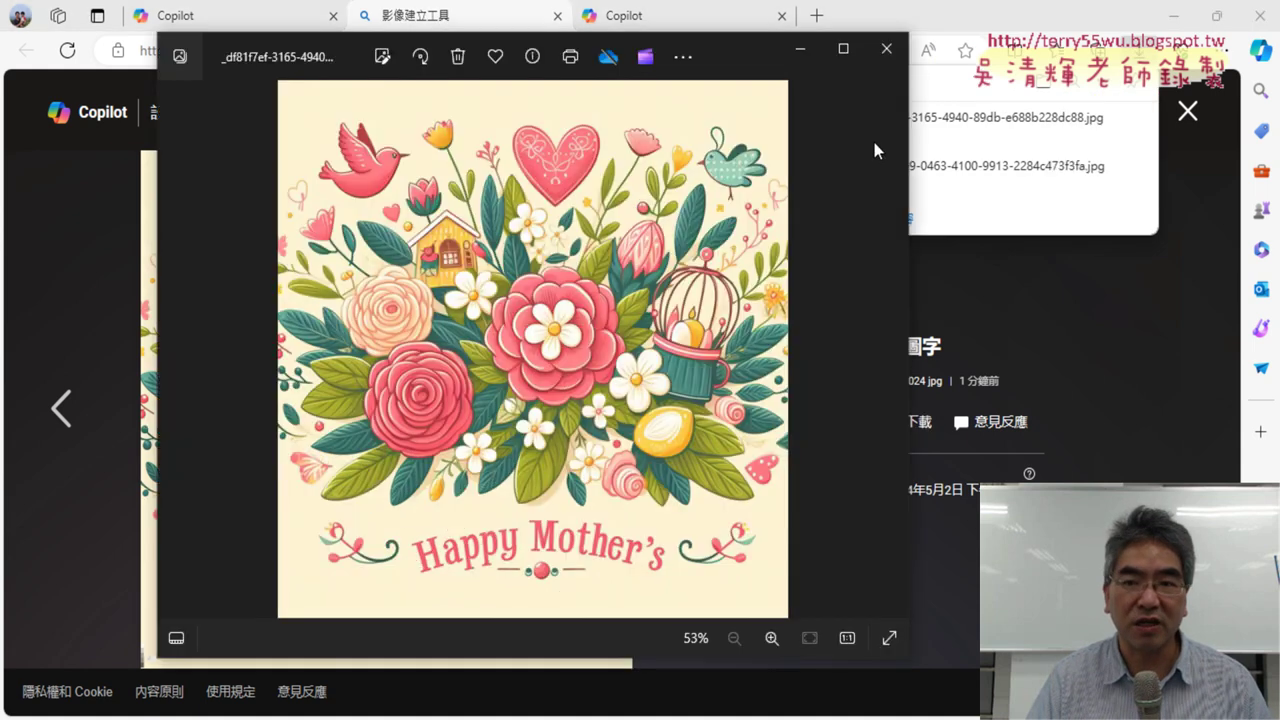
pyautogui.click(887, 50)
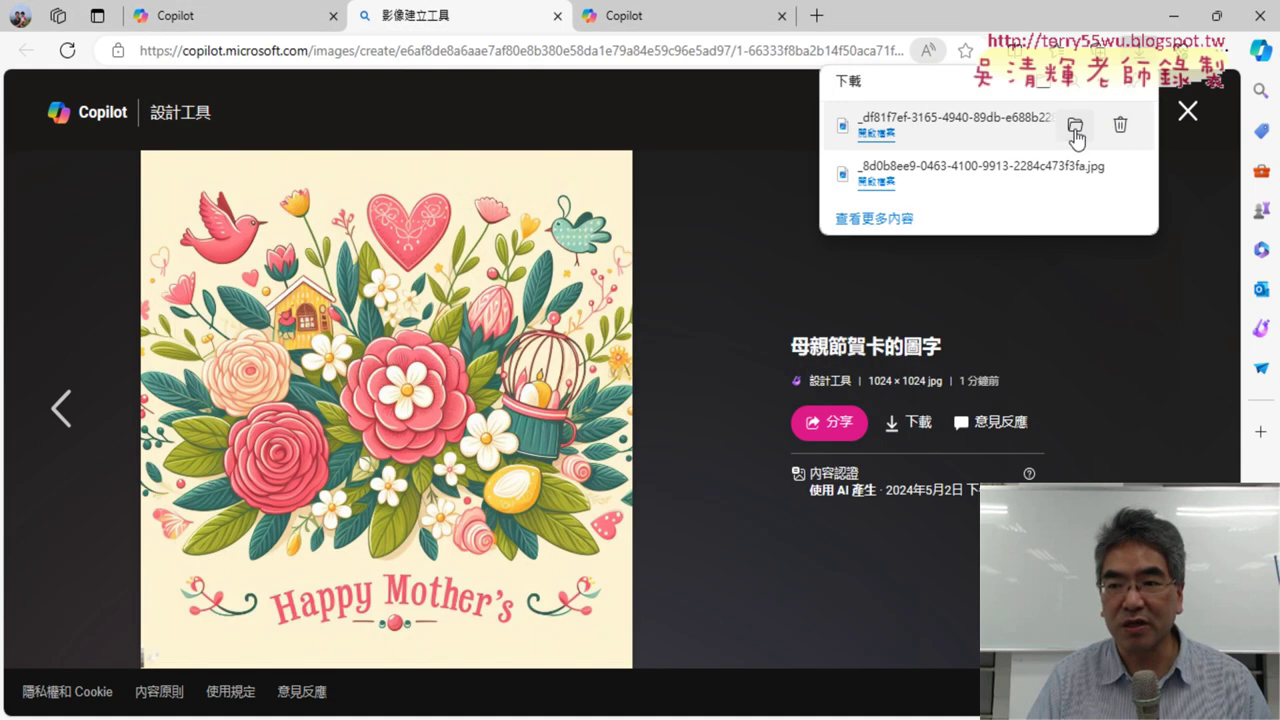
pyautogui.click(1075, 126)
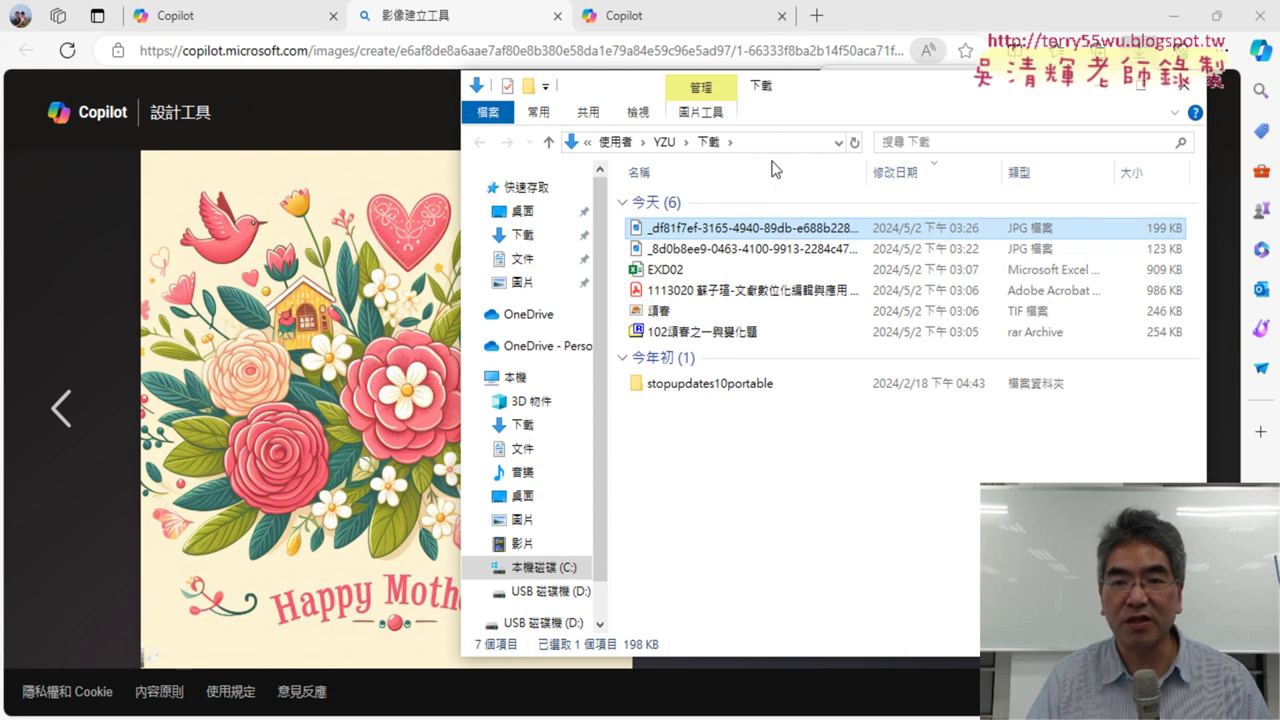
# Step: Copy the Downloads folder path C:\Users\YZU\Downloads from the Explorer address bar
pyautogui.click(720, 143)
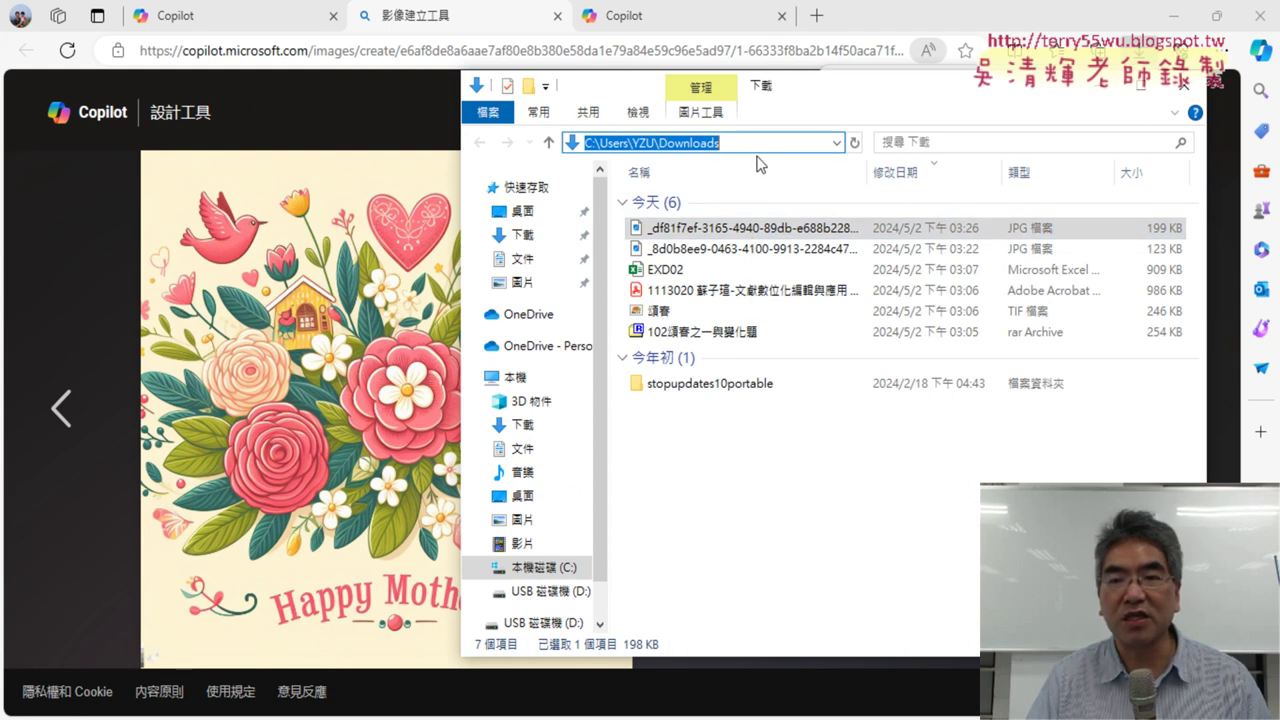
pyautogui.rightClick(709, 148)
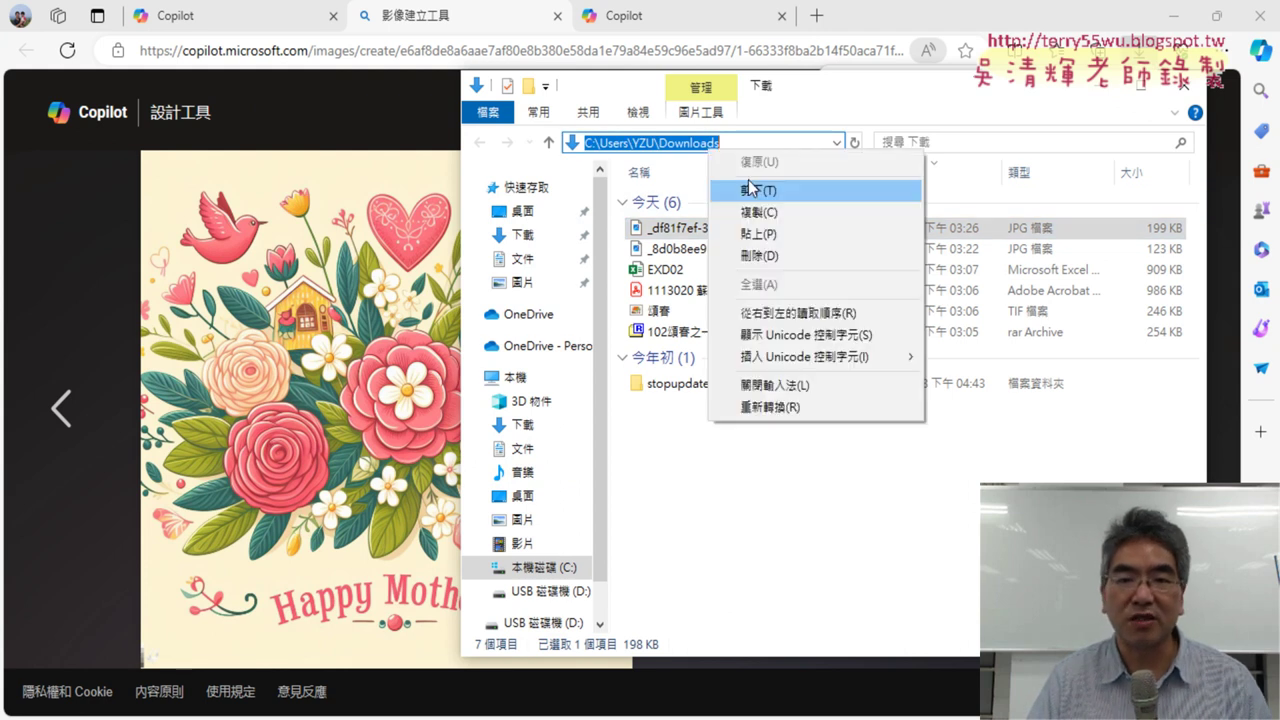
pyautogui.click(786, 222)
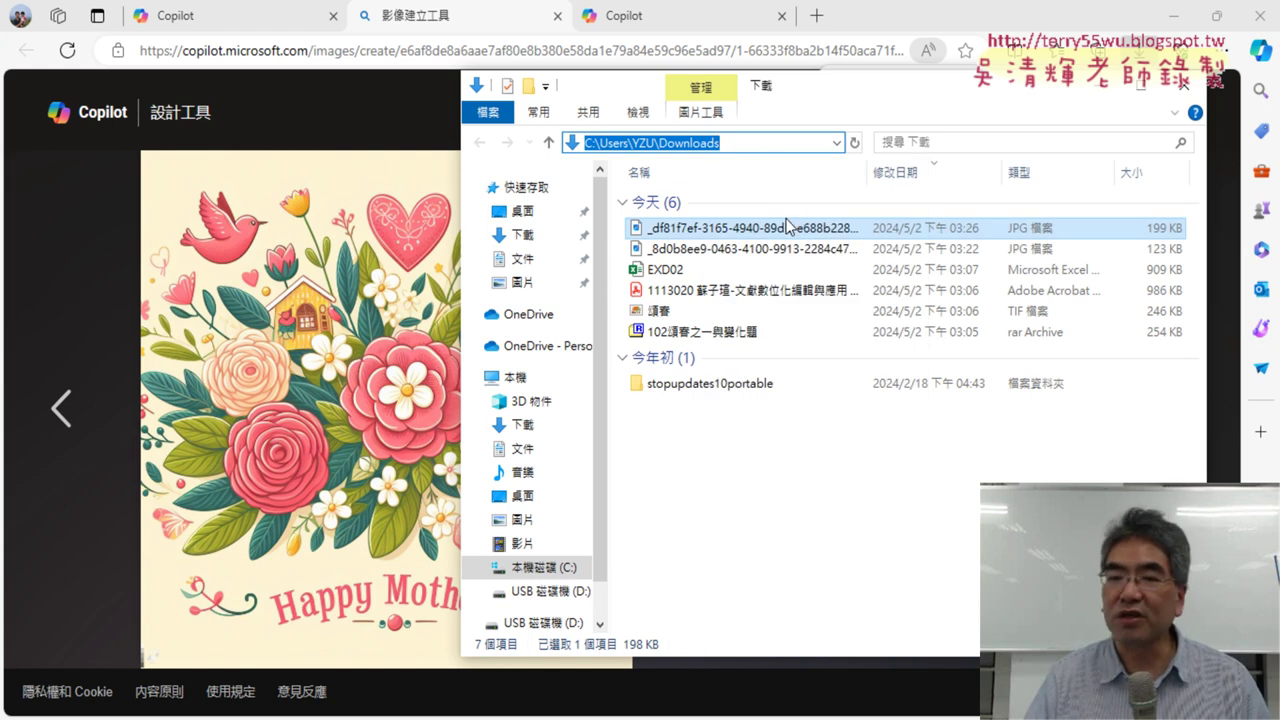
pyautogui.rightClick(729, 138)
pyautogui.click(780, 200)
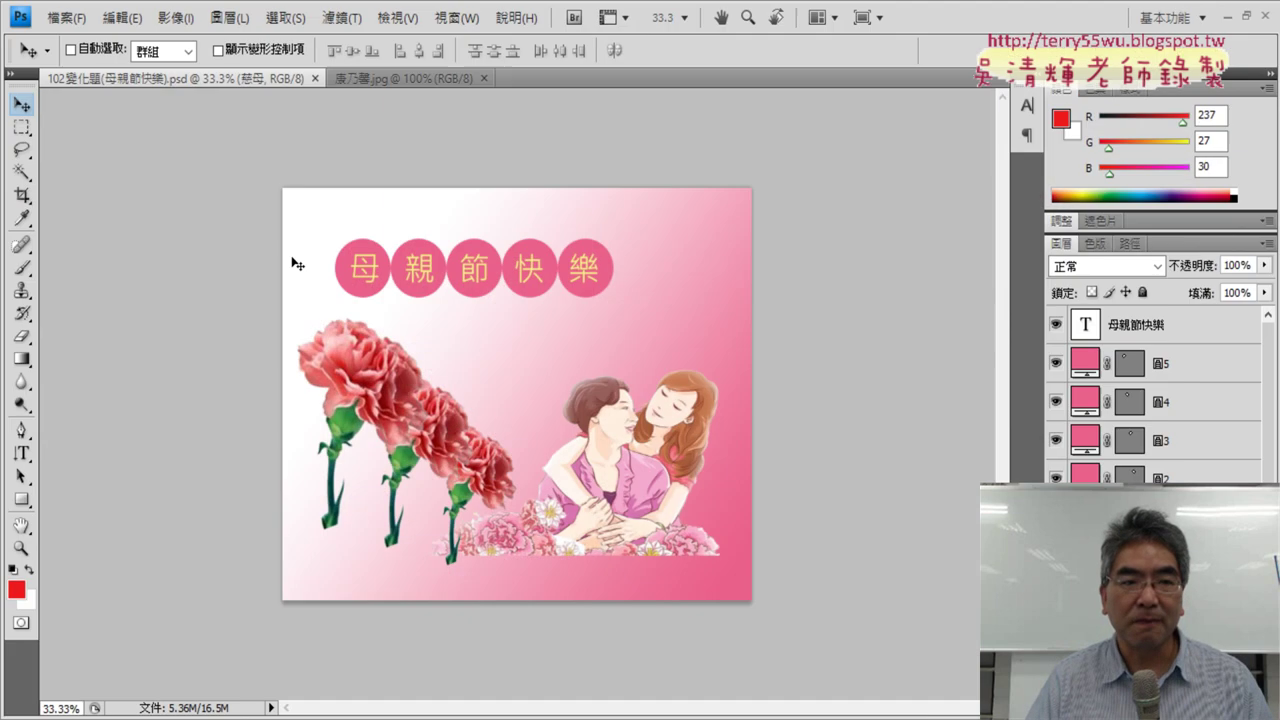
# Step: Open the downloaded bouquet JPG from C:\Users\YZU\Downloads through 檔案 > 開啟舊檔
pyautogui.click(68, 18)
pyautogui.click(85, 62)
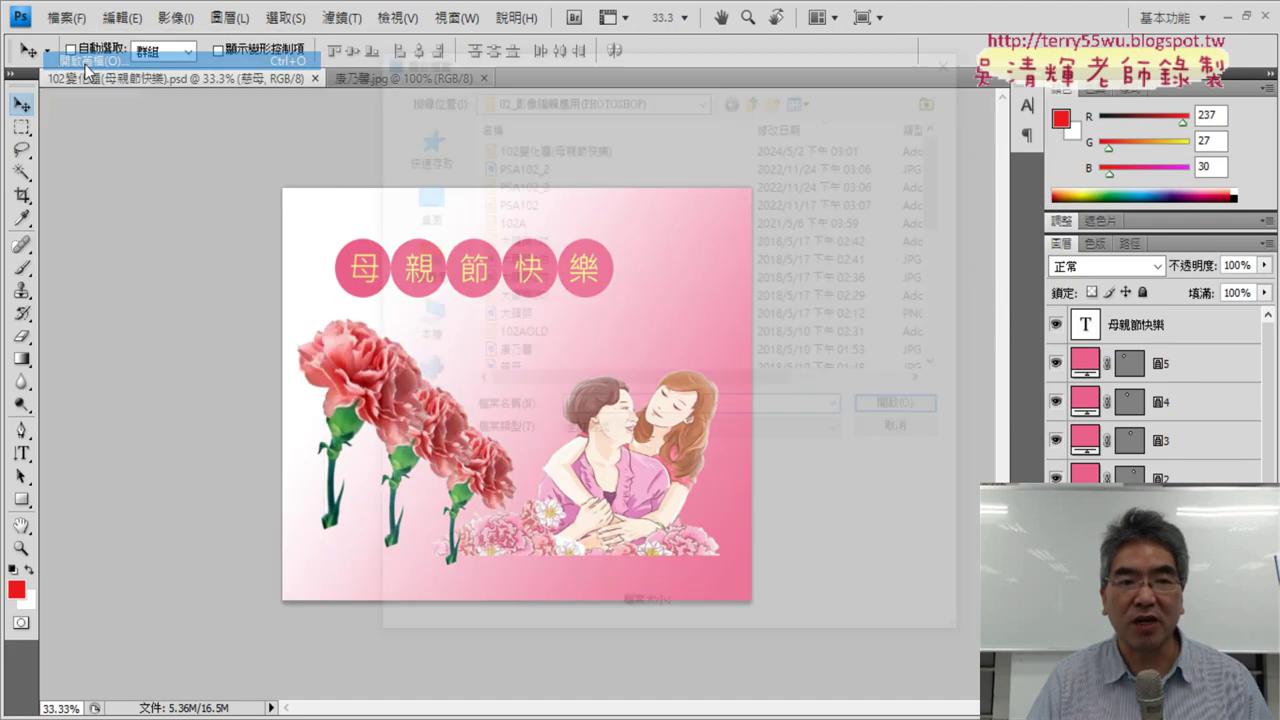
pyautogui.rightClick(607, 405)
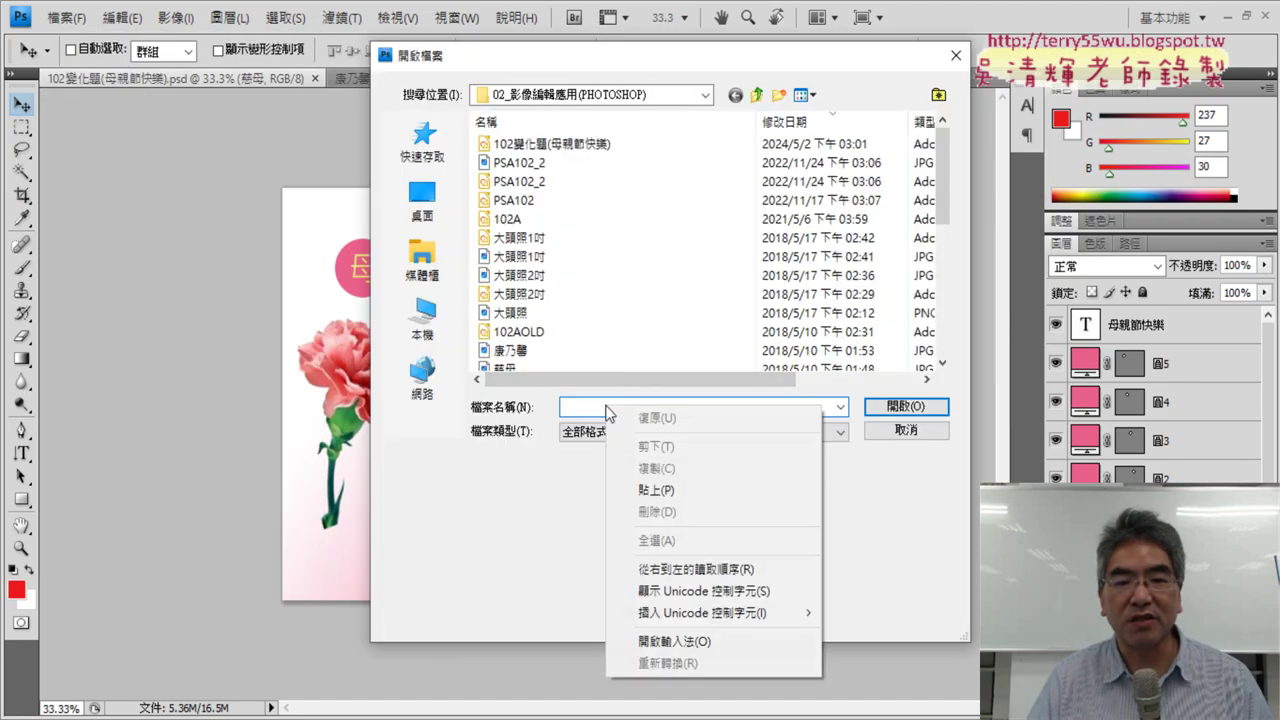
pyautogui.click(684, 490)
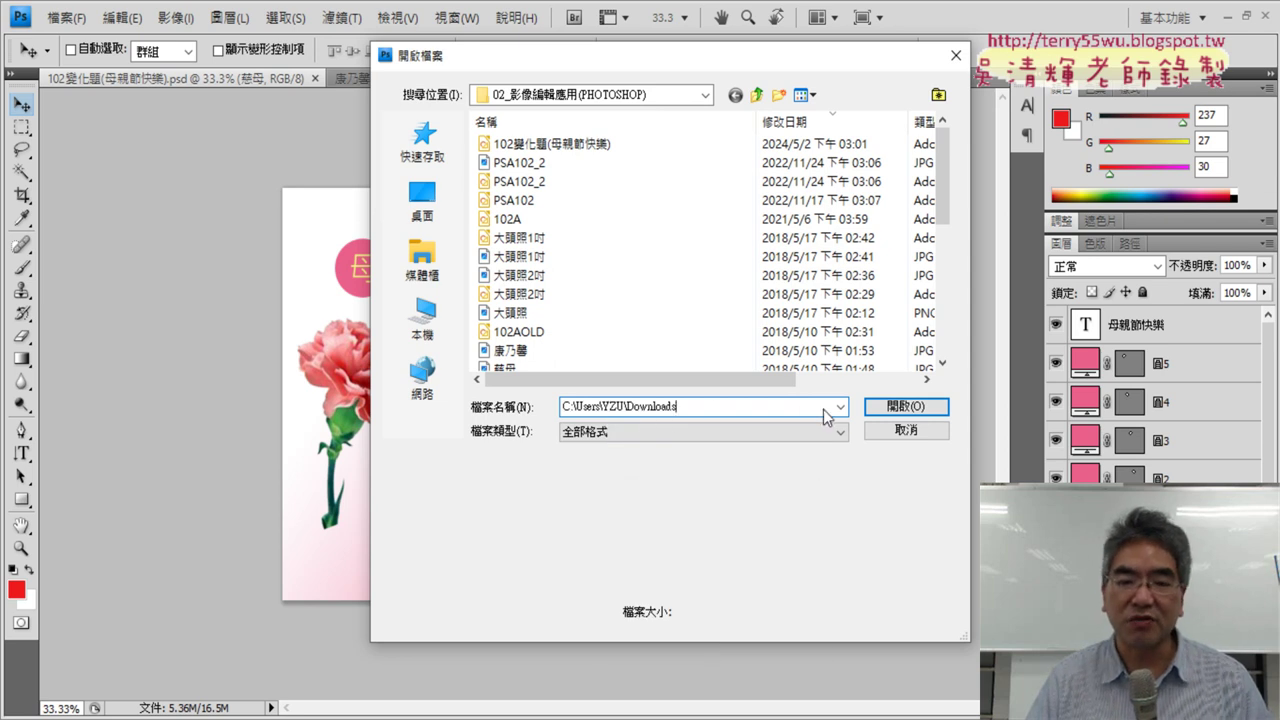
pyautogui.click(895, 407)
pyautogui.click(684, 168)
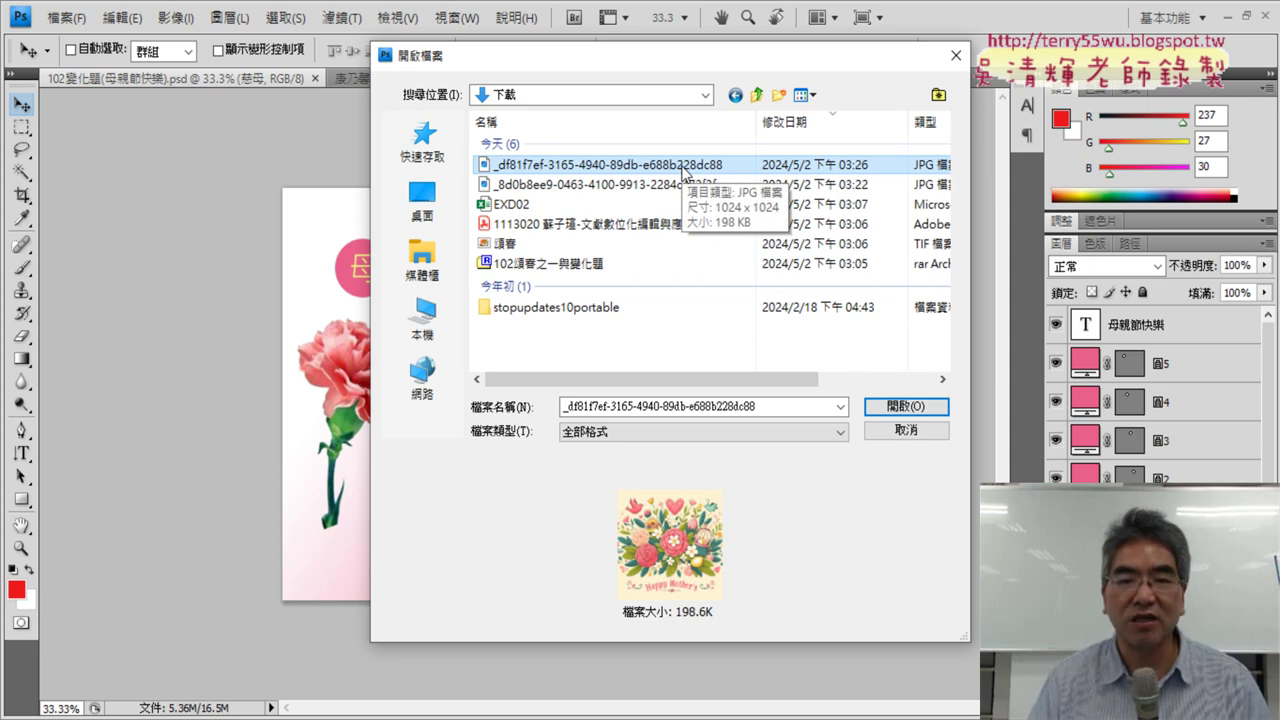
pyautogui.click(905, 410)
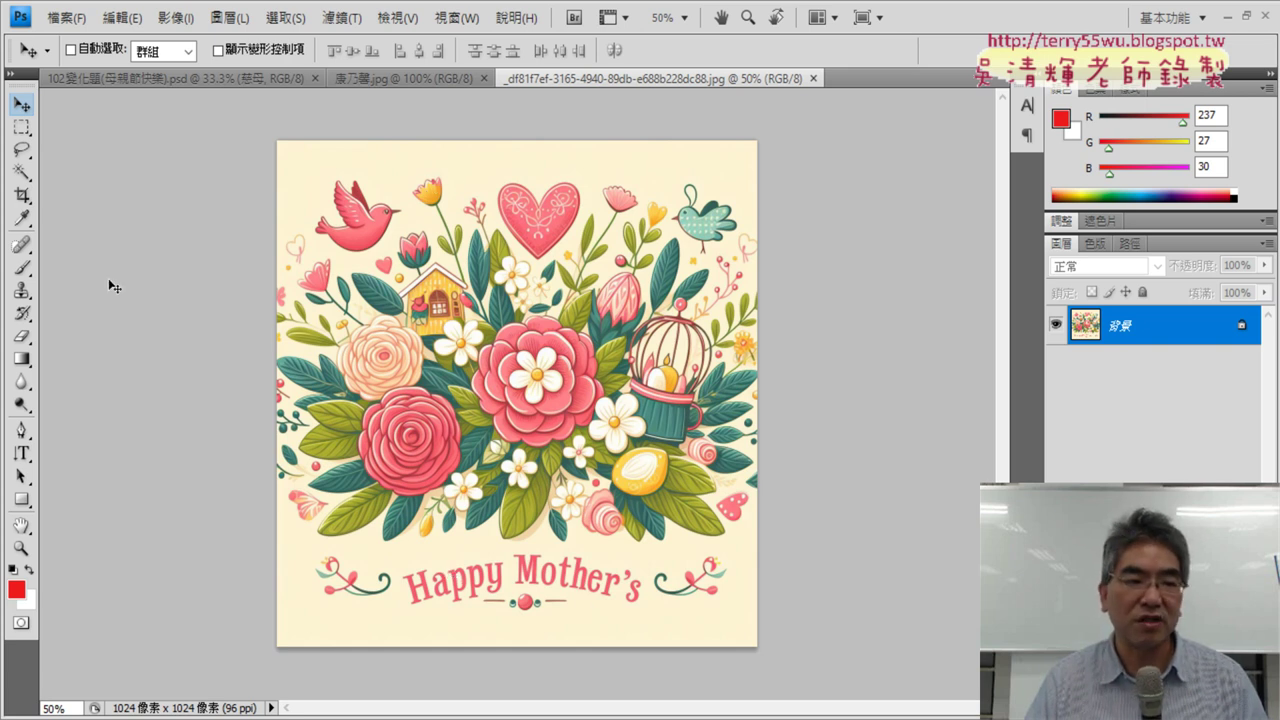
# Step: Try the Quick Selection brush on the top cream background, then switch to the Magic Wand
pyautogui.click(21, 172)
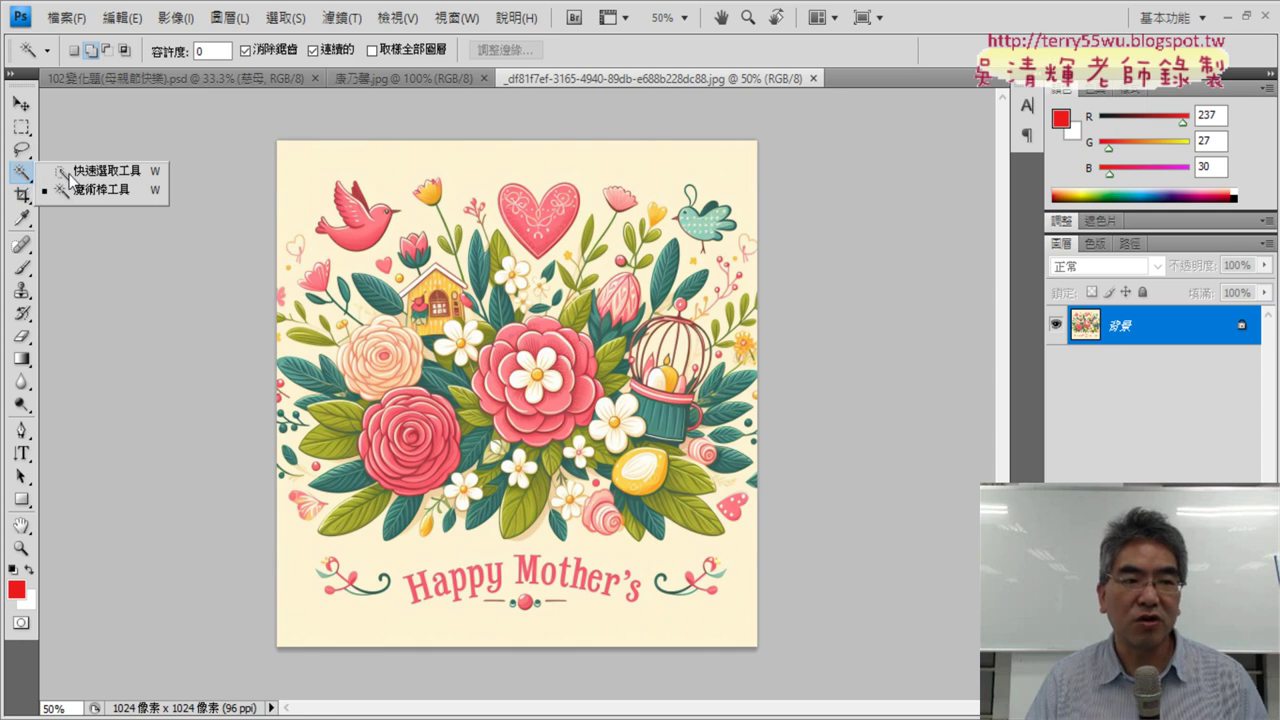
pyautogui.click(70, 172)
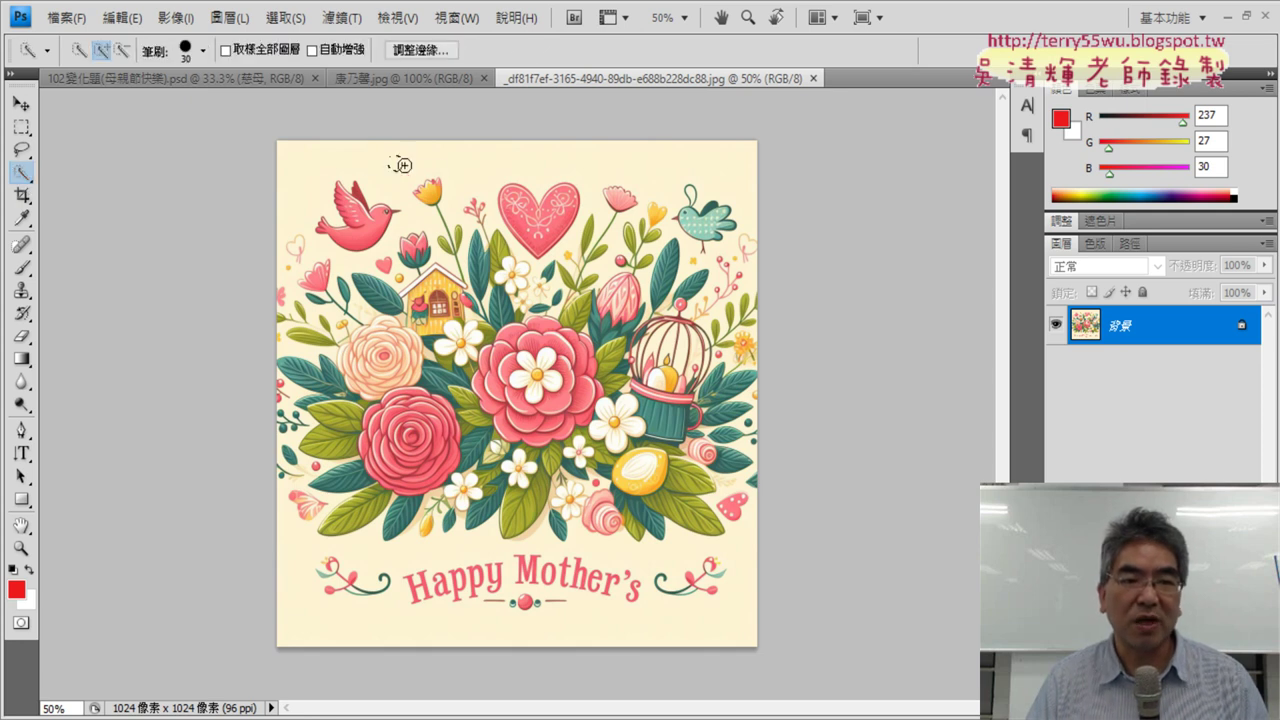
pyautogui.moveTo(400, 165); pyautogui.dragTo(534, 163)
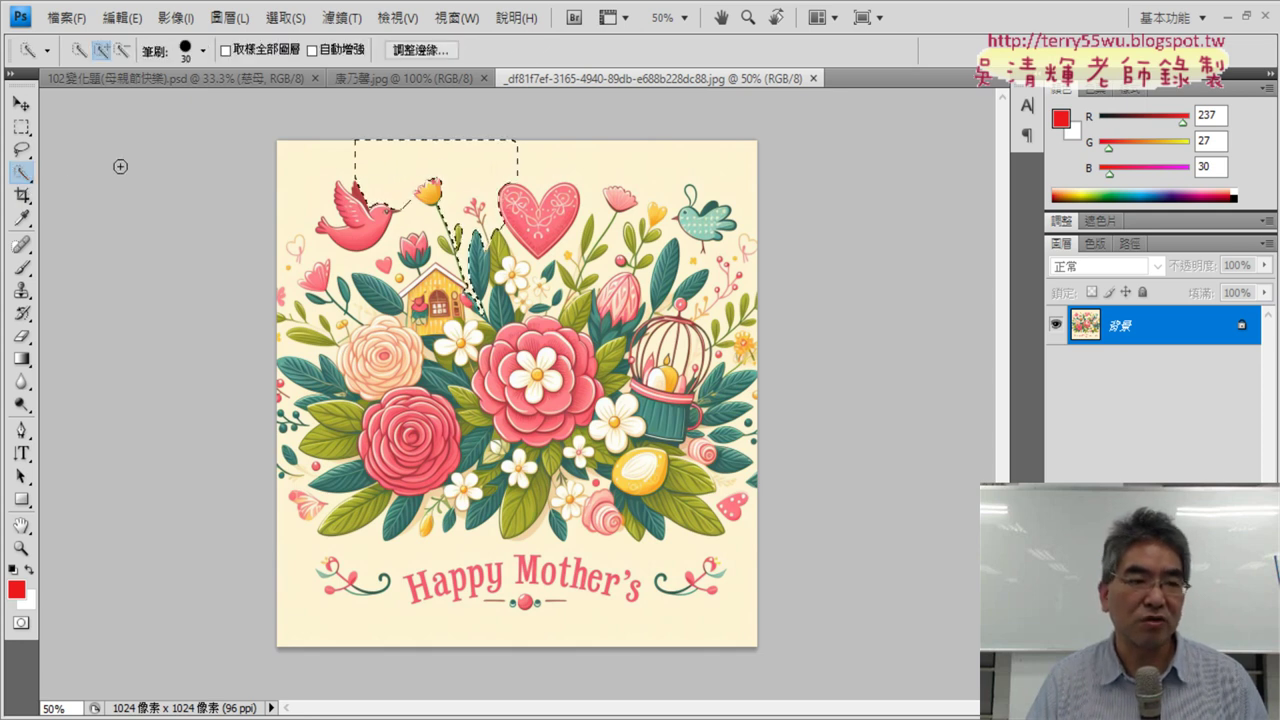
pyautogui.click(21, 172)
pyautogui.click(70, 192)
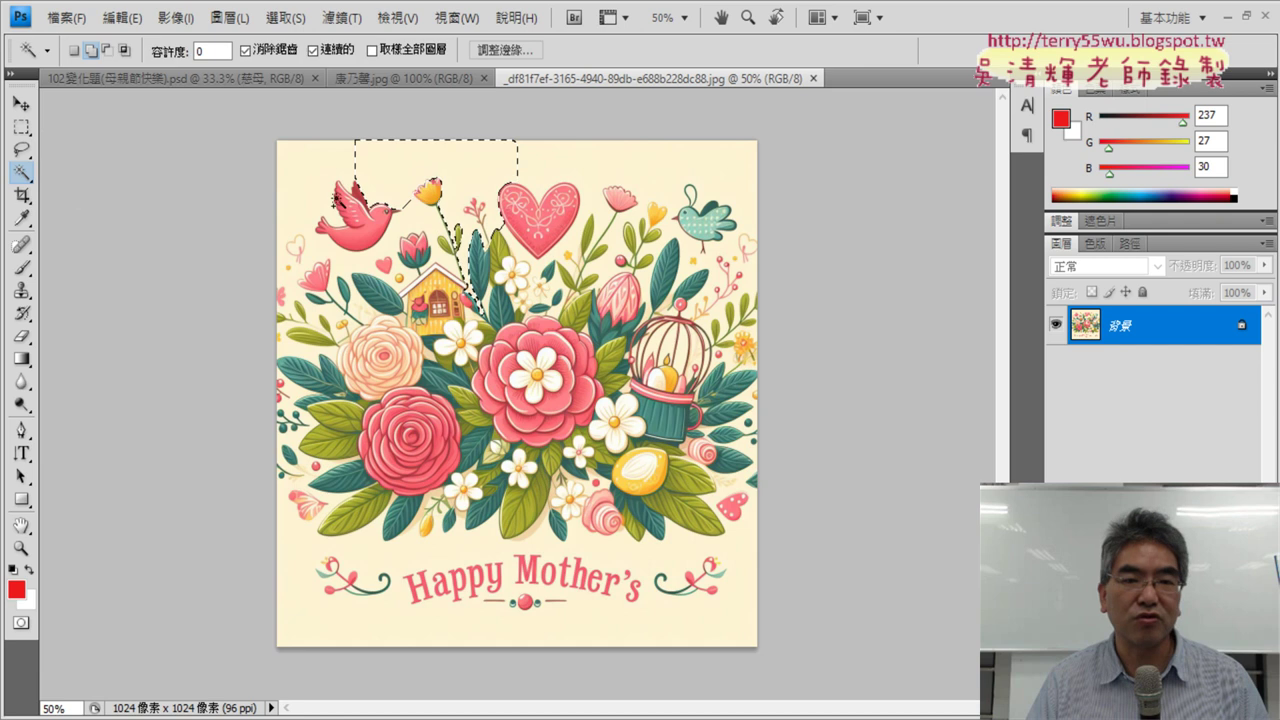
pyautogui.click(551, 165)
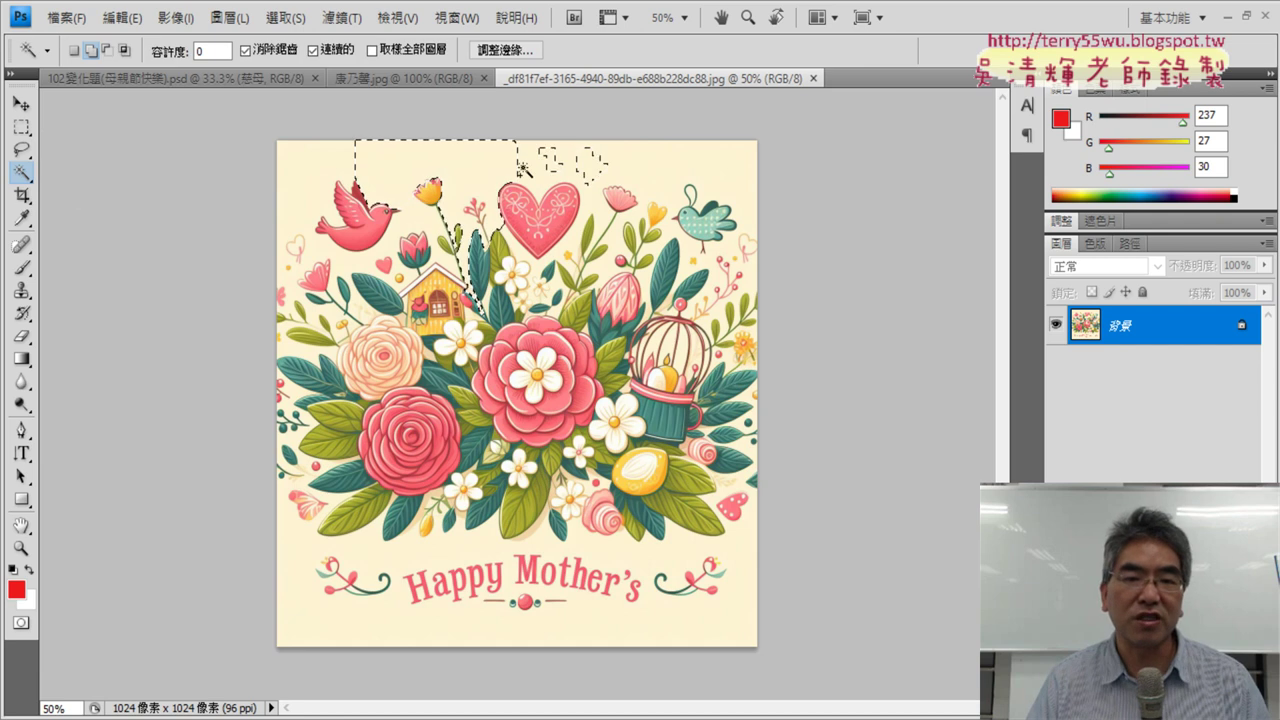
# Step: With Magic Wand tolerance 32, select the cream background including the area below the text
pyautogui.doubleClick(205, 50)
pyautogui.write('3')
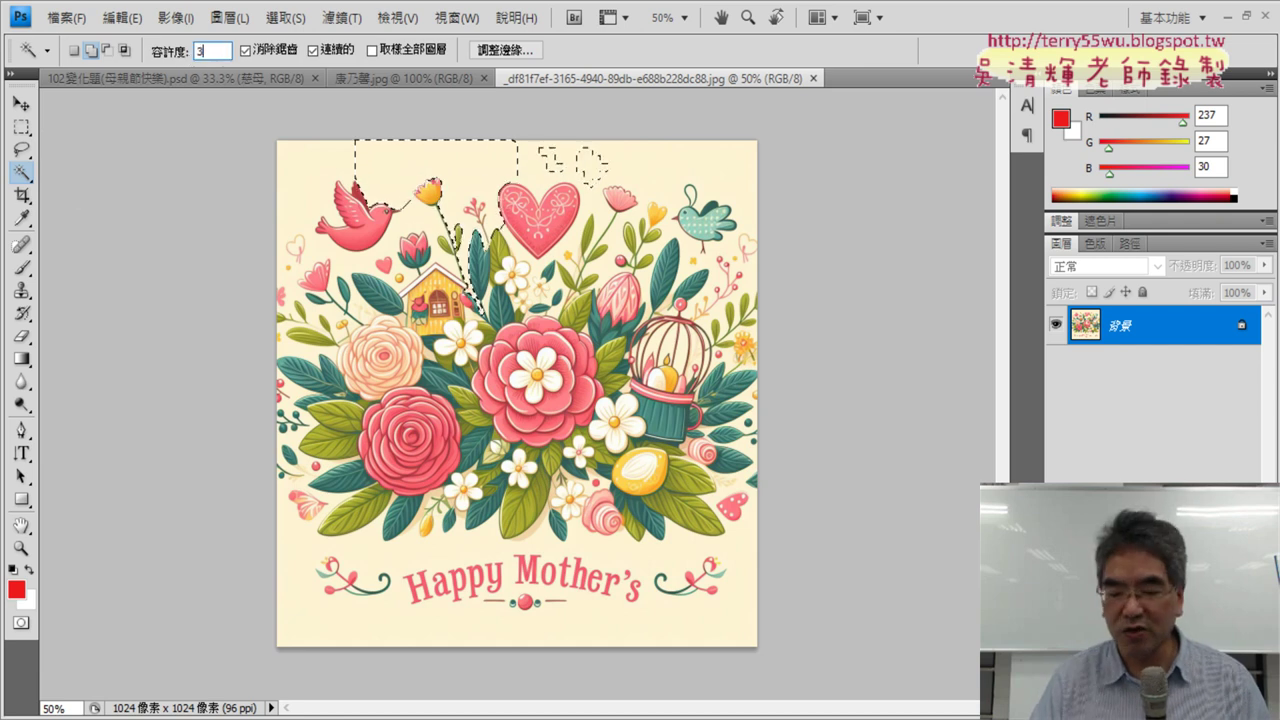
pyautogui.write('2')
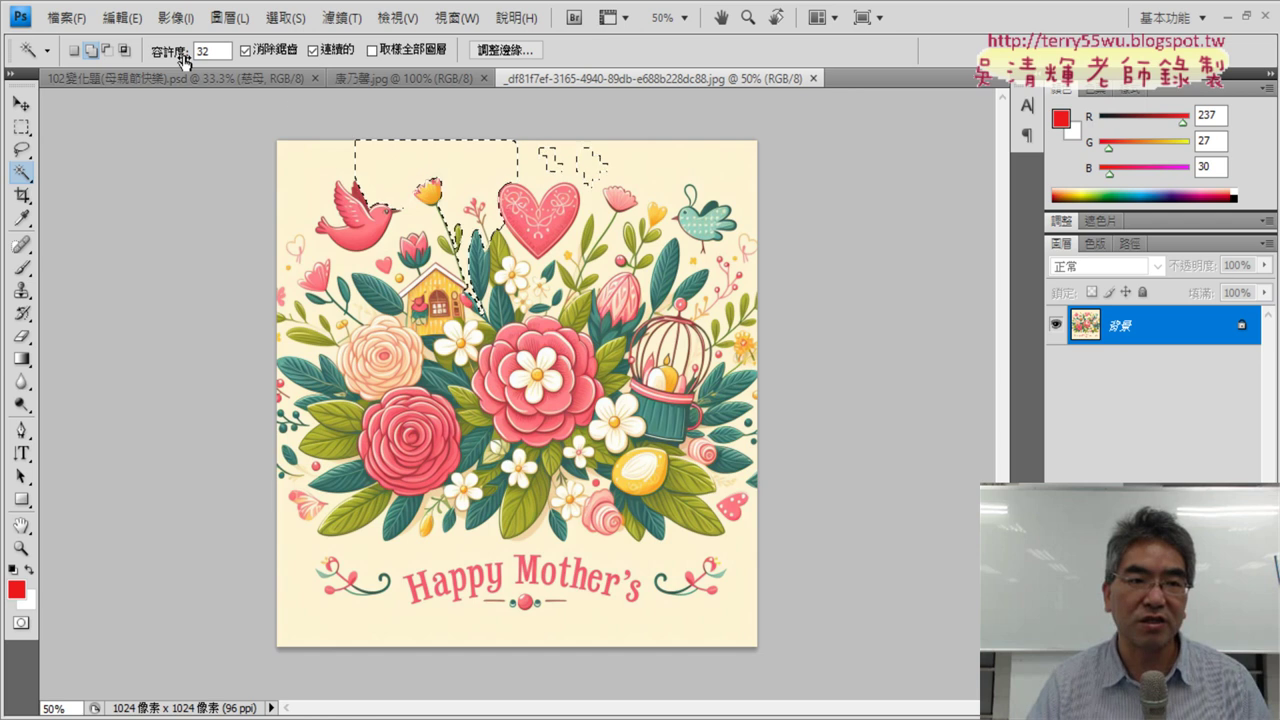
pyautogui.click(658, 163)
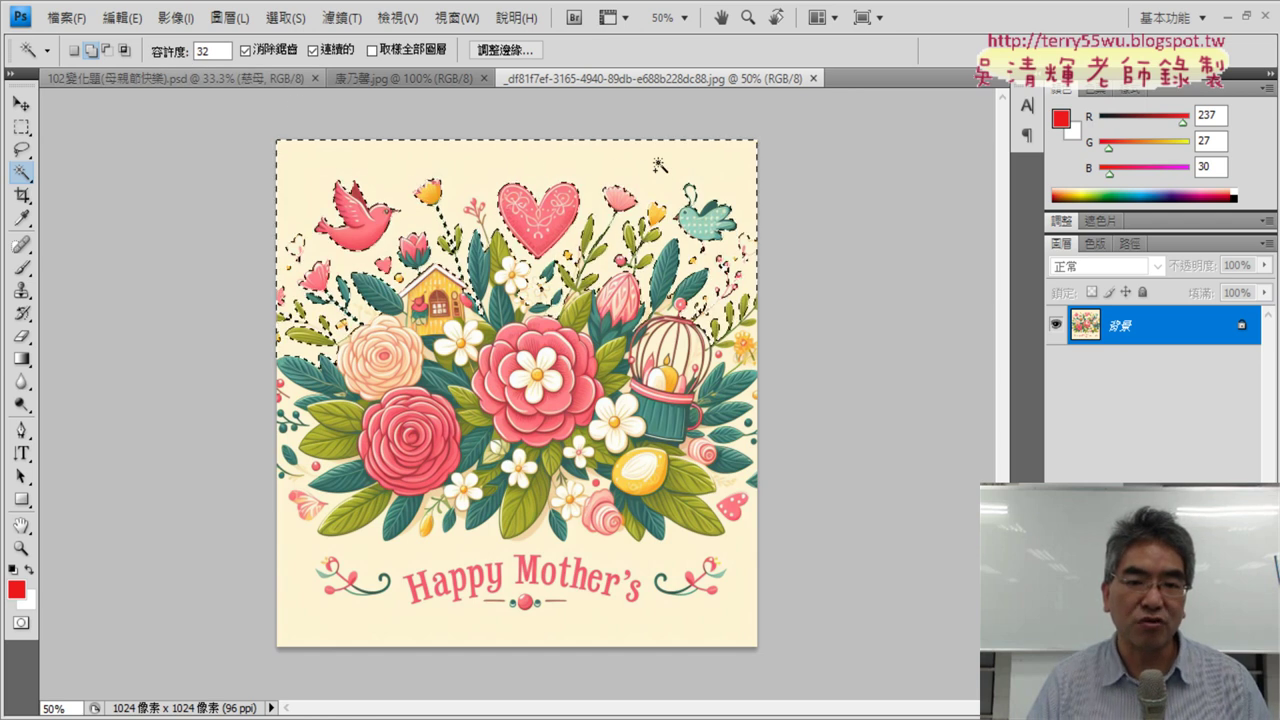
pyautogui.click(652, 563)
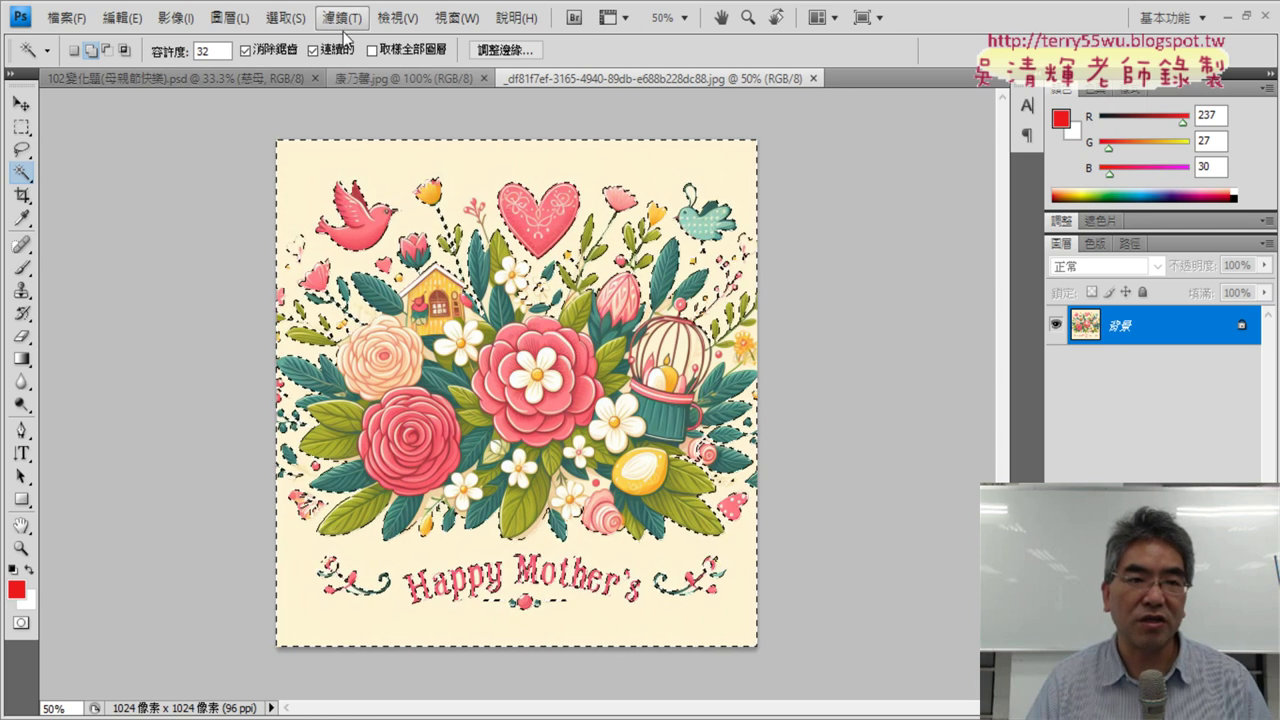
pyautogui.click(285, 17)
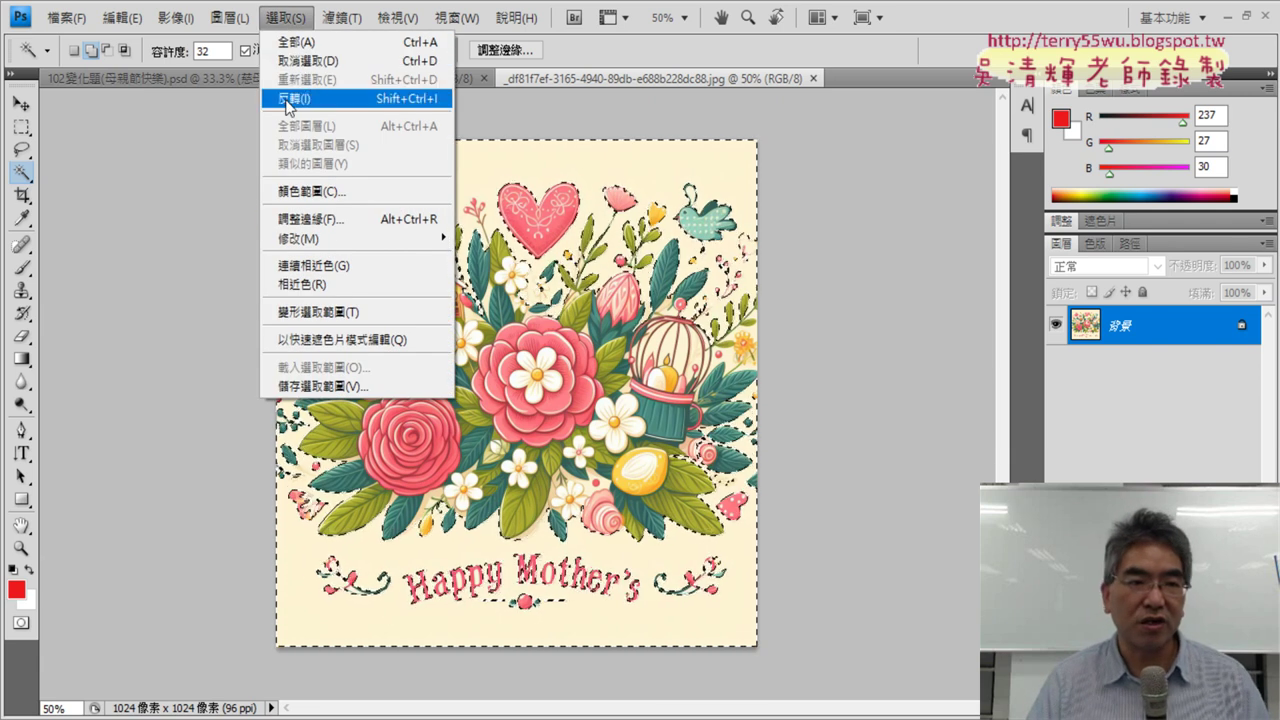
# Step: Invert the selection and subtract the Happy Mother's text area with a rectangular marquee
pyautogui.click(27, 135)
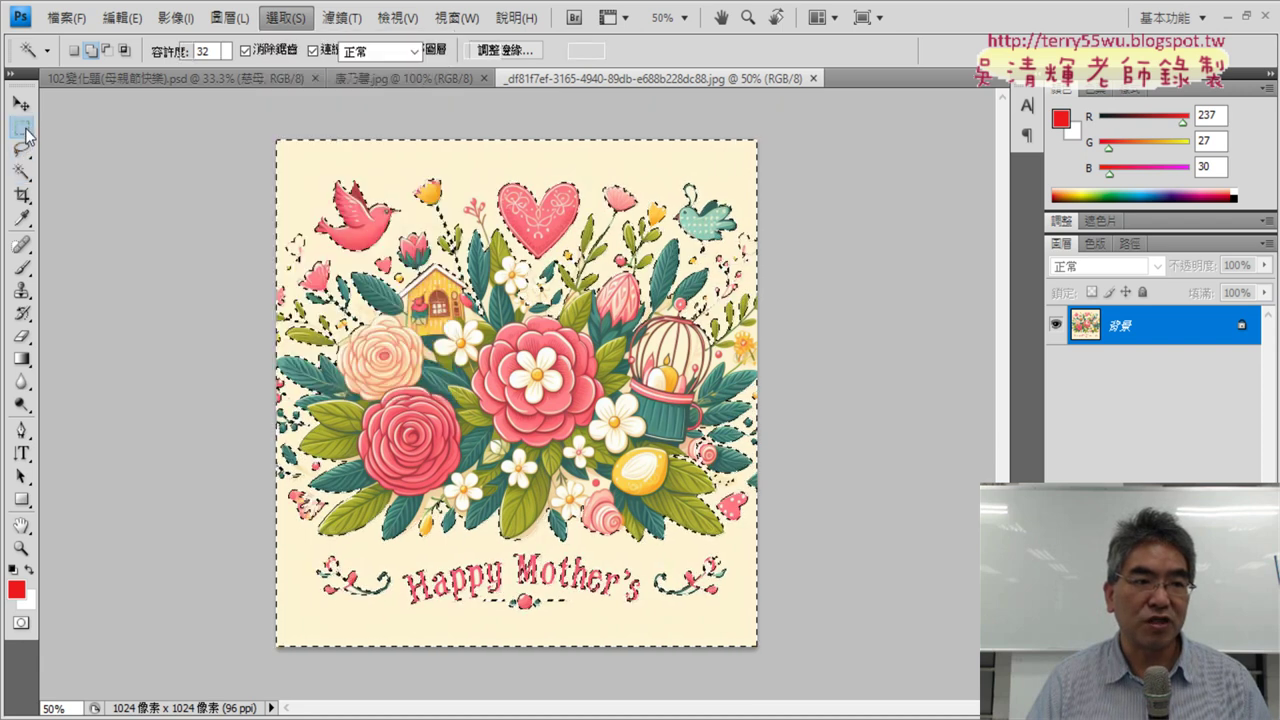
pyautogui.click(26, 130)
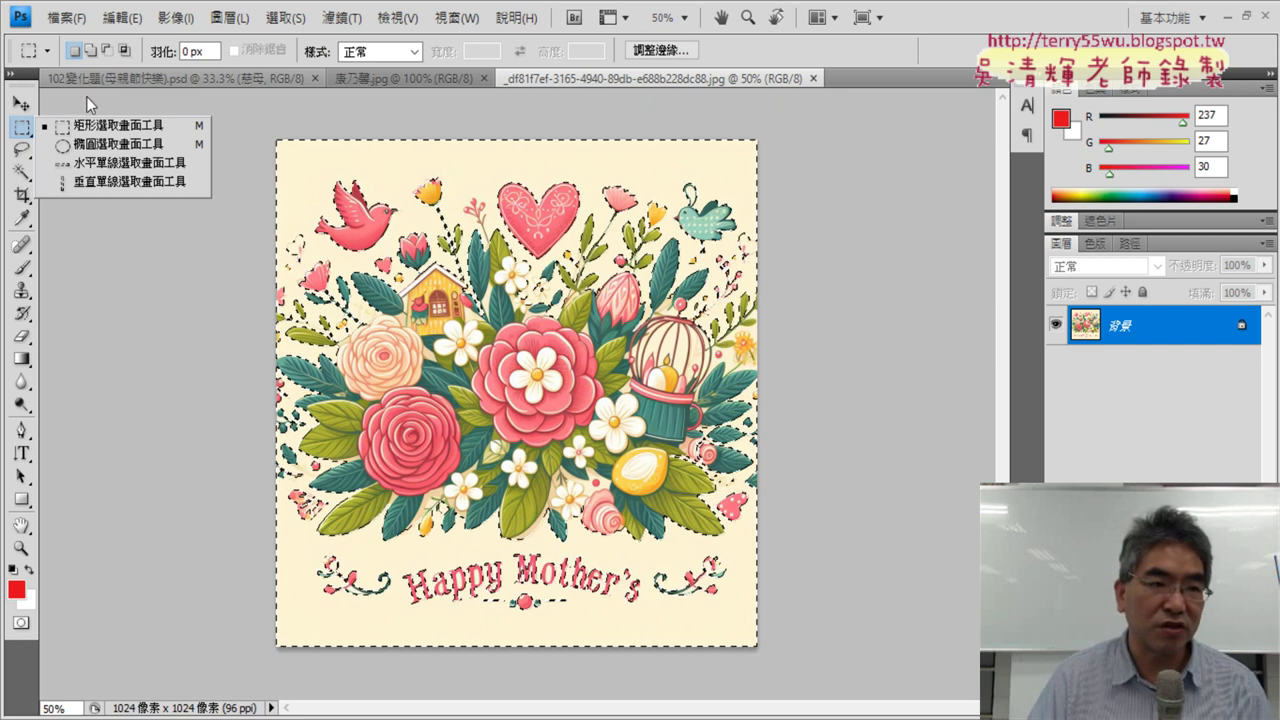
pyautogui.click(89, 52)
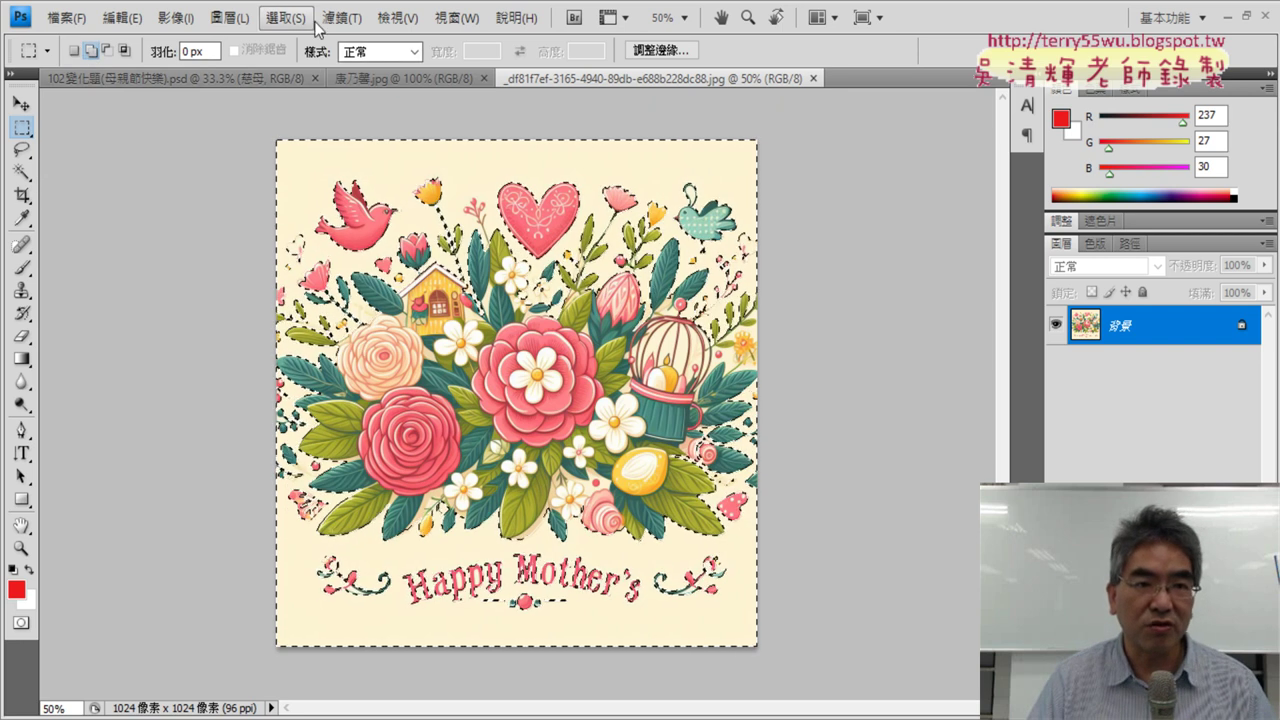
pyautogui.click(286, 18)
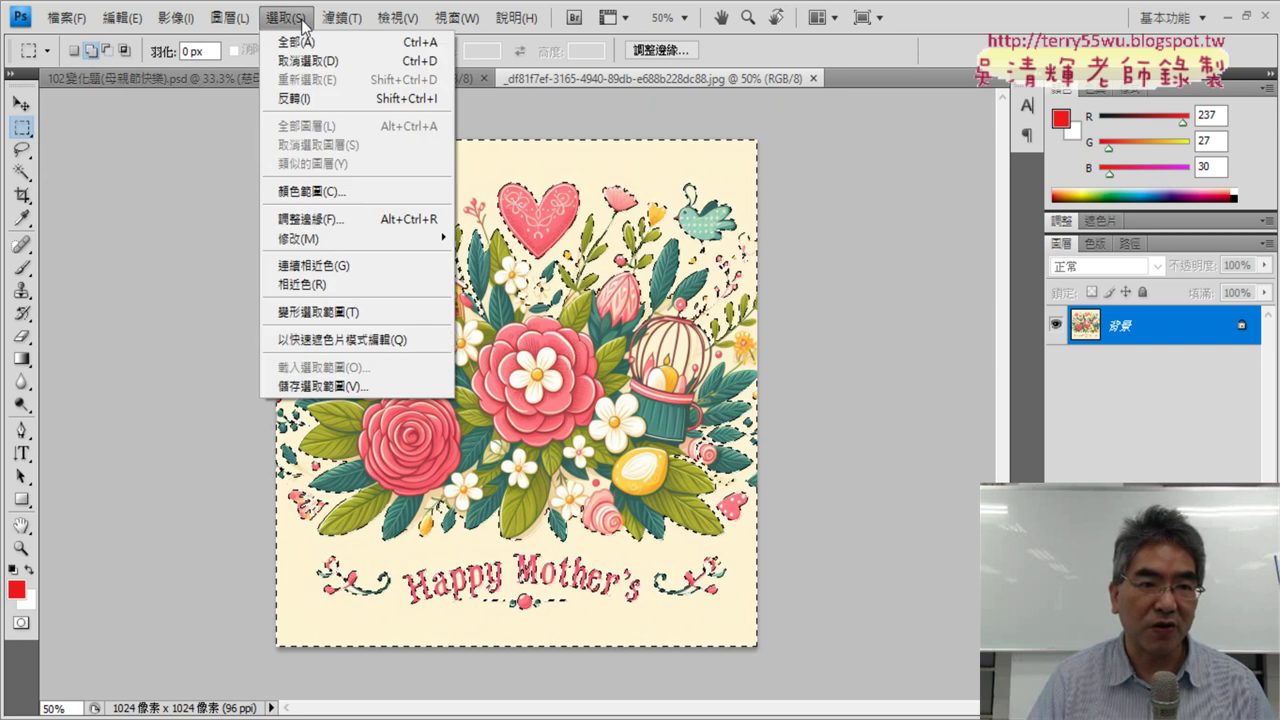
pyautogui.click(301, 98)
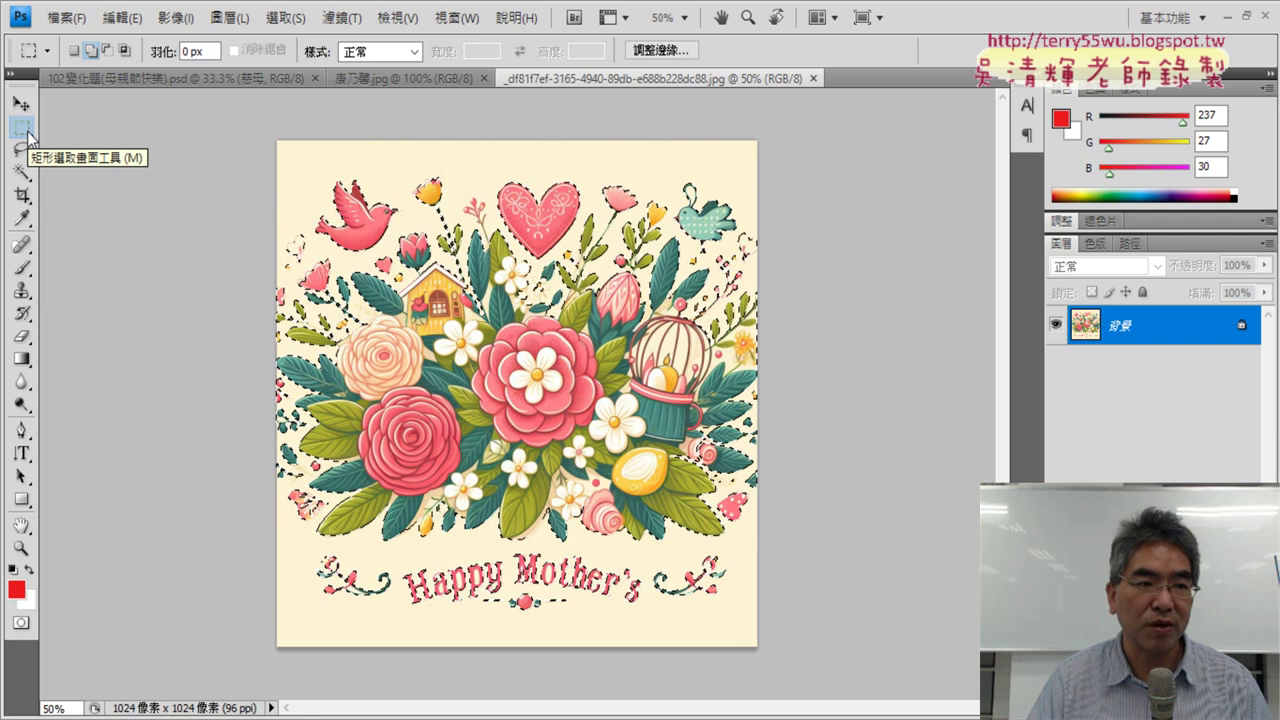
pyautogui.click(107, 52)
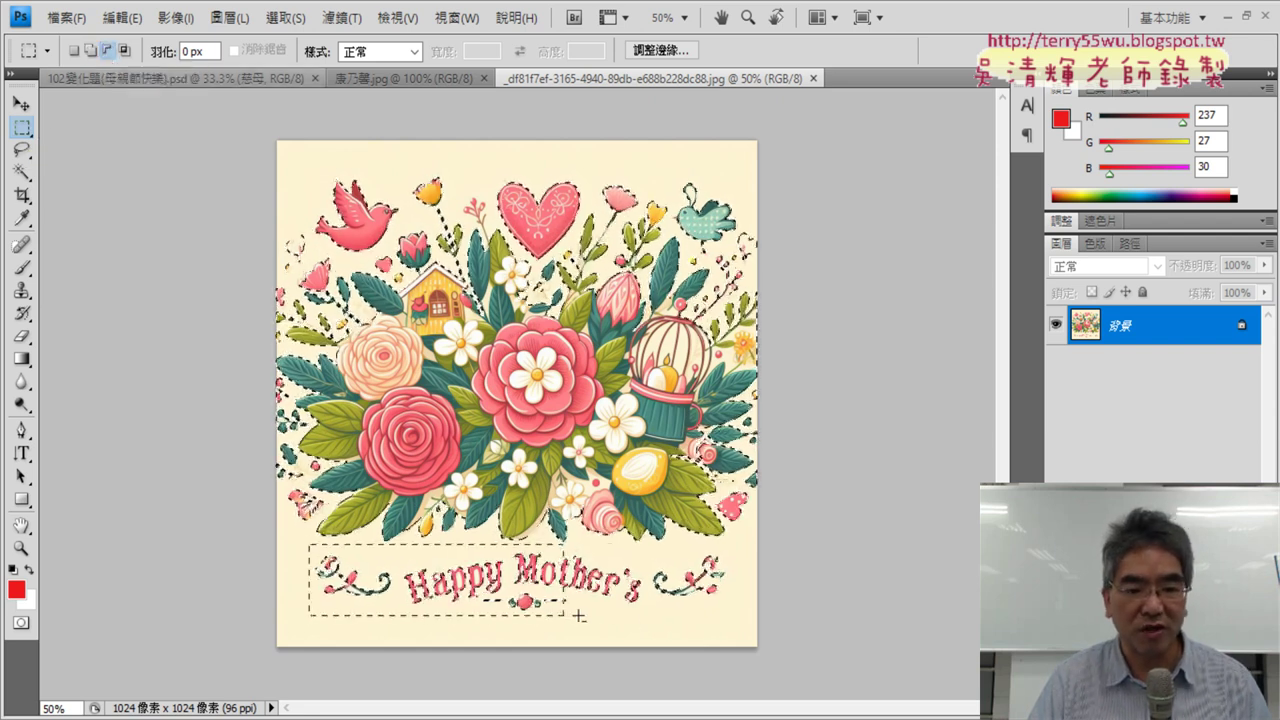
pyautogui.moveTo(578, 616); pyautogui.dragTo(766, 631)
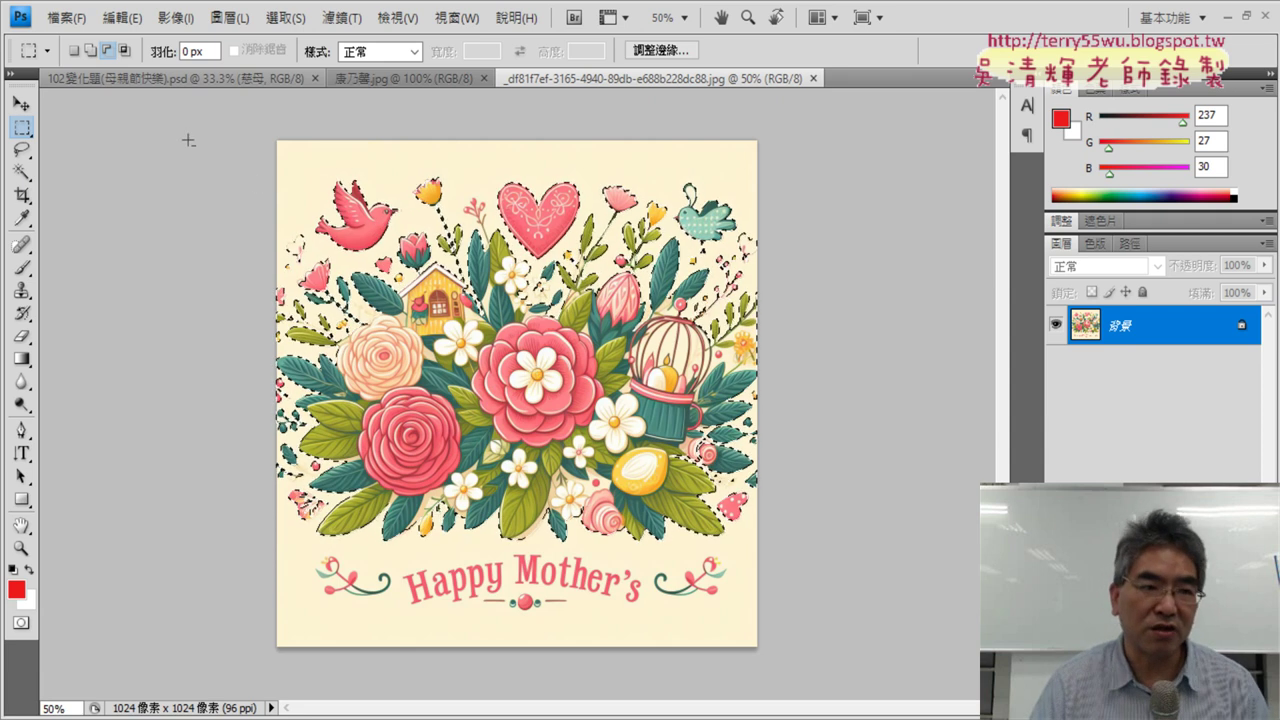
# Step: Paste the bouquet into the 母親節快樂 card, scale it proportionally to 41.7%, and place it top-right
pyautogui.click(188, 81)
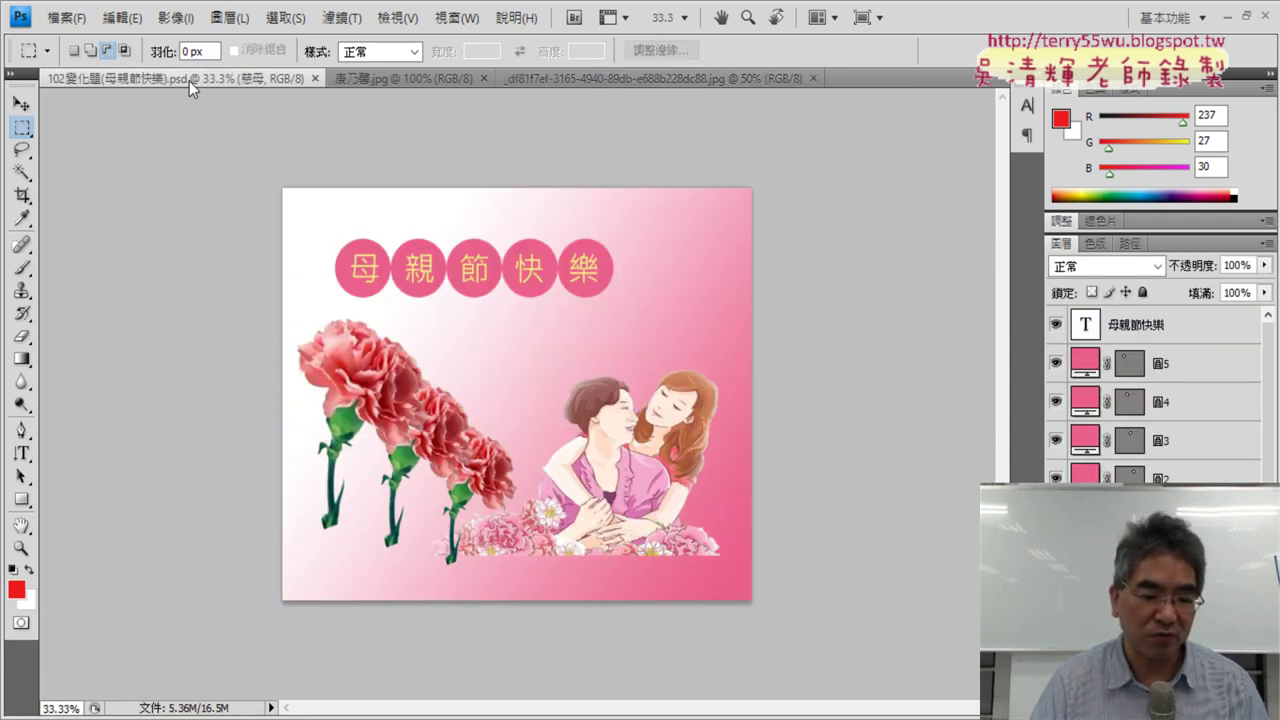
pyautogui.hotkey('ctrl', 'v')
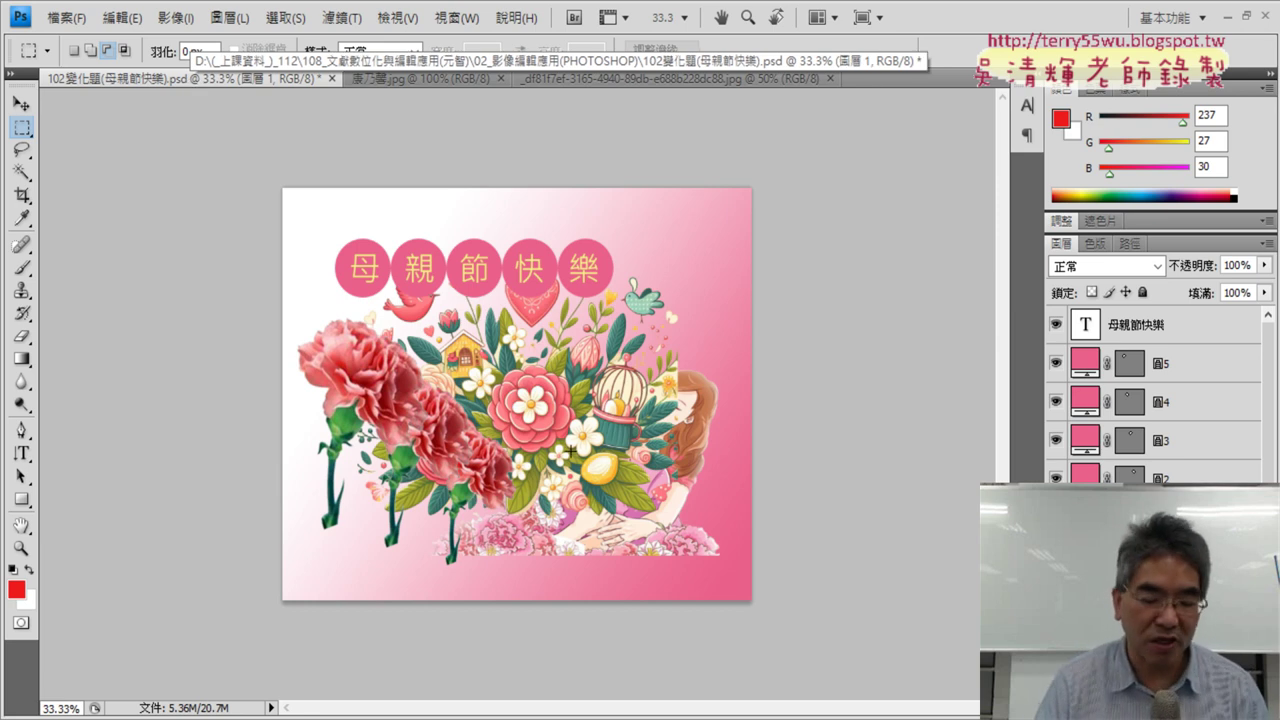
pyautogui.hotkey('ctrl', 't')
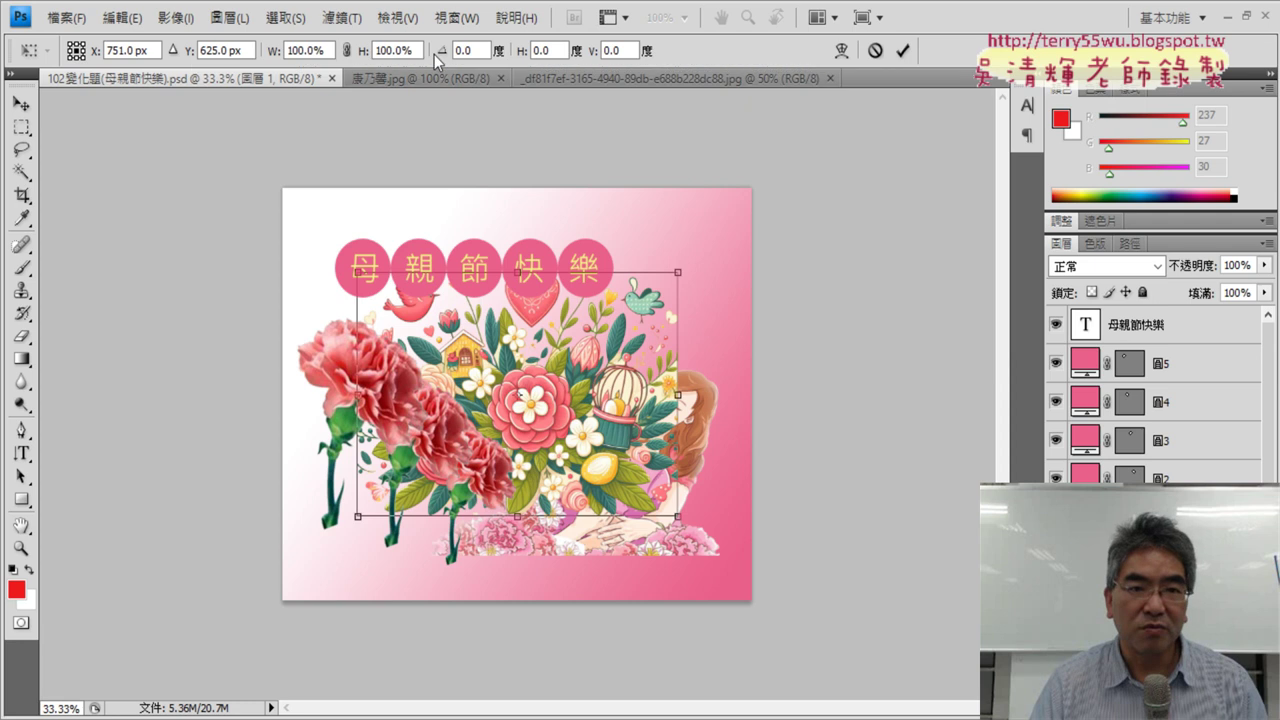
pyautogui.click(347, 50)
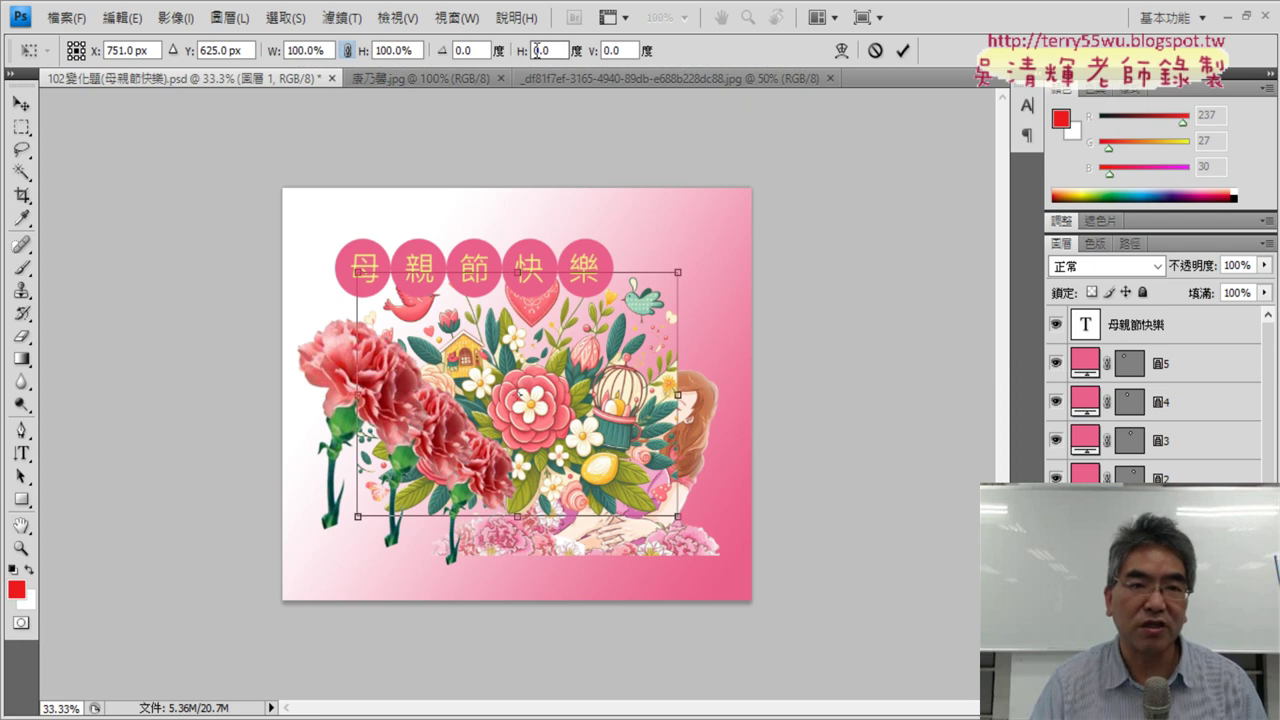
pyautogui.moveTo(677, 272); pyautogui.dragTo(585, 325)
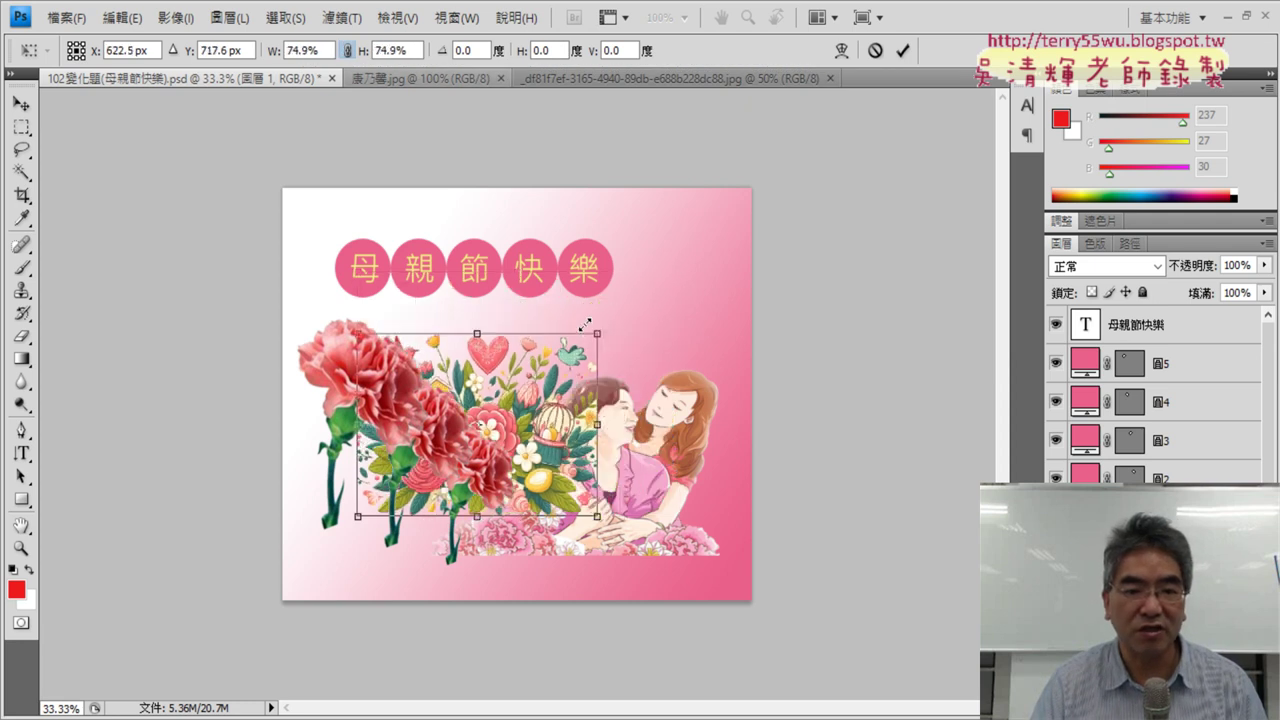
pyautogui.moveTo(540, 374)
pyautogui.mouseDown()
pyautogui.moveTo(643, 236)
pyautogui.moveTo(593, 459)
pyautogui.moveTo(585, 422)
pyautogui.moveTo(658, 326)
pyautogui.mouseUp()
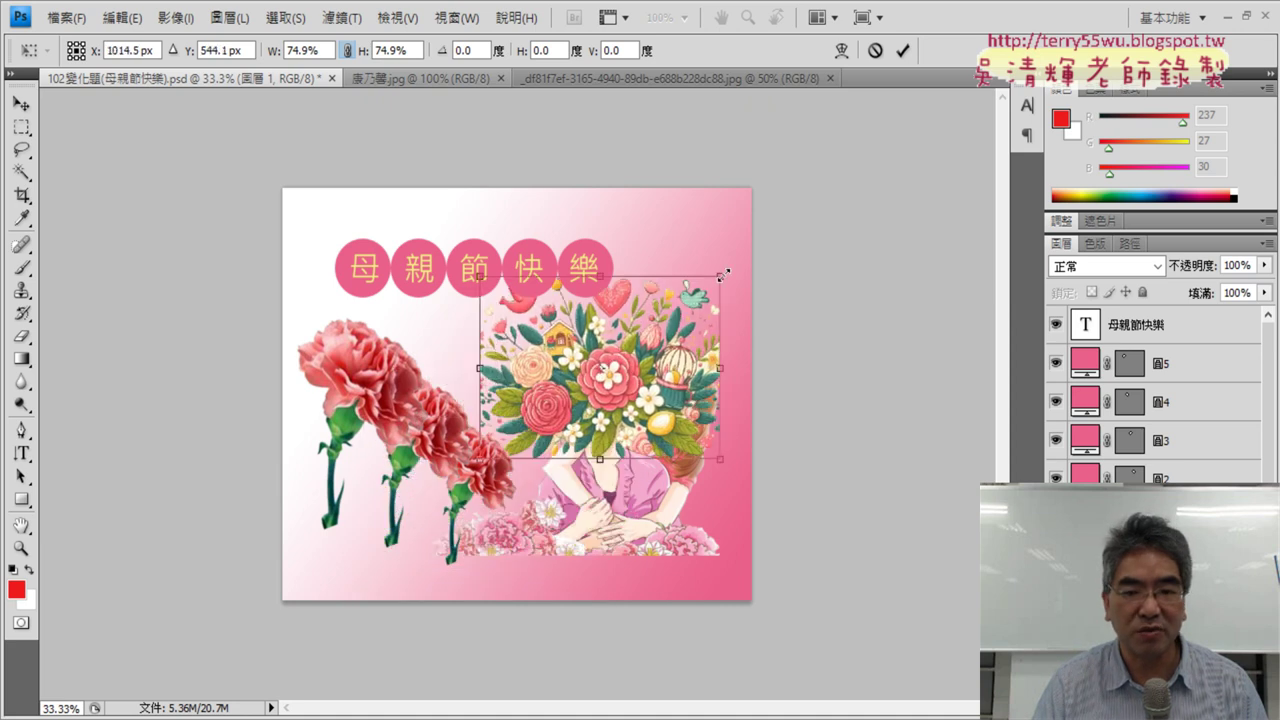
pyautogui.moveTo(723, 274); pyautogui.dragTo(618, 351)
pyautogui.moveTo(562, 402)
pyautogui.mouseDown()
pyautogui.moveTo(695, 277)
pyautogui.moveTo(687, 245)
pyautogui.moveTo(685, 310)
pyautogui.mouseUp()
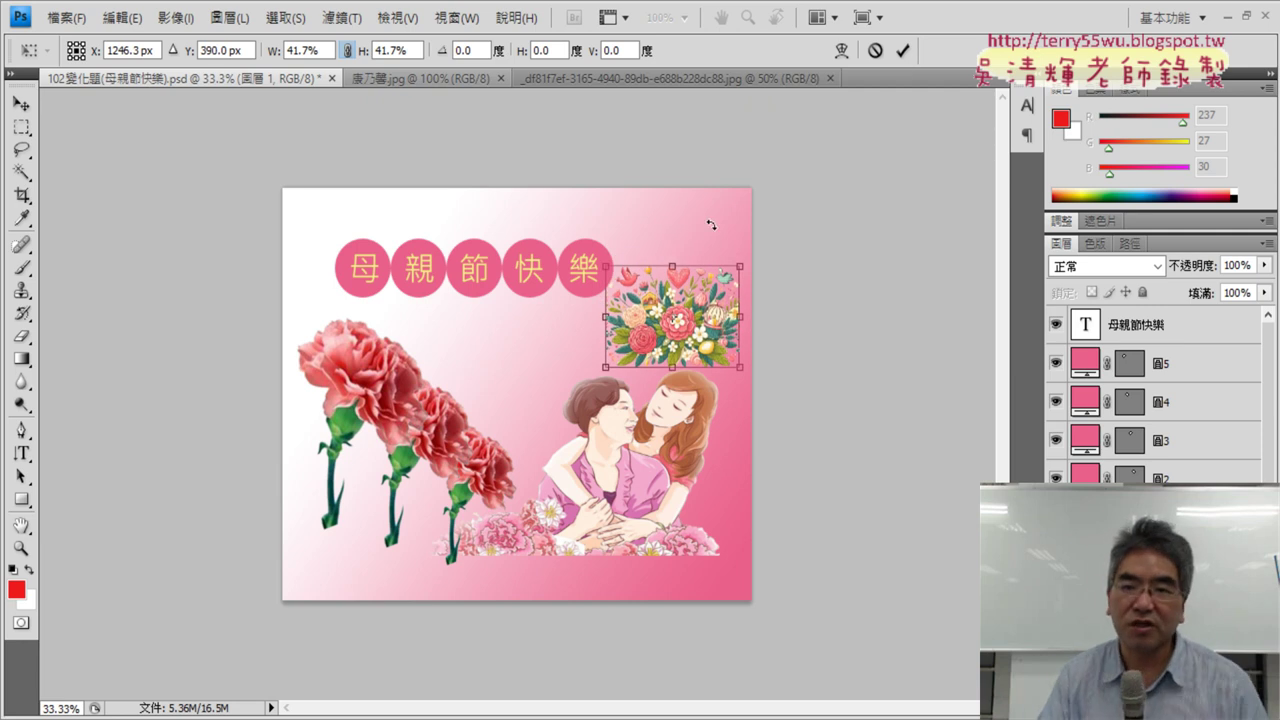
pyautogui.click(901, 51)
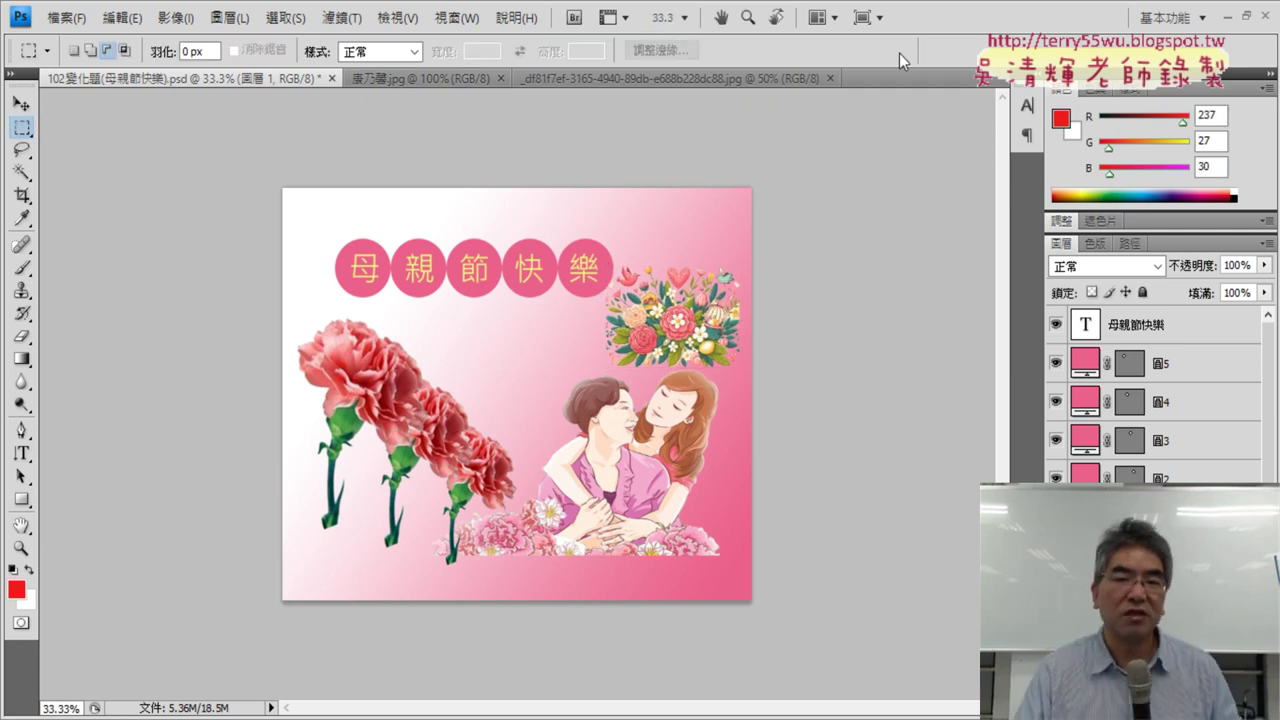
# Step: Minimize Photoshop and return to the Copilot Designer full-size bouquet image page
pyautogui.click(1224, 16)
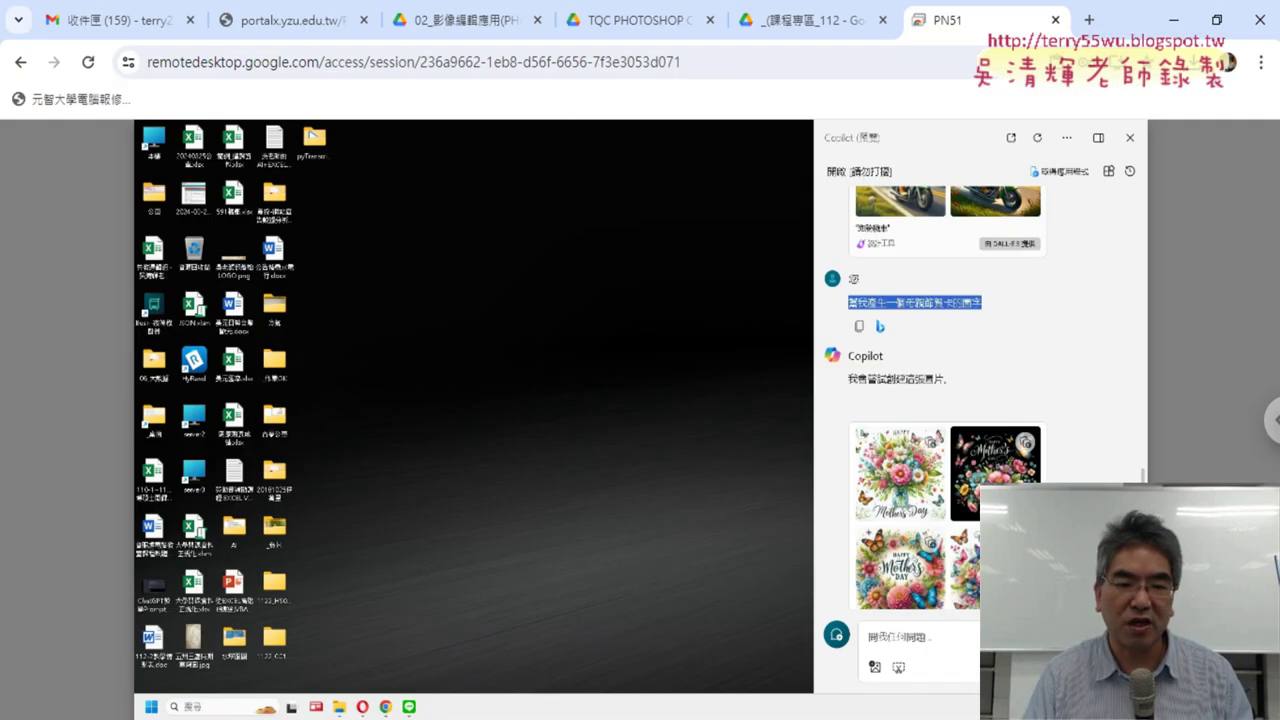
pyautogui.click(810, 20)
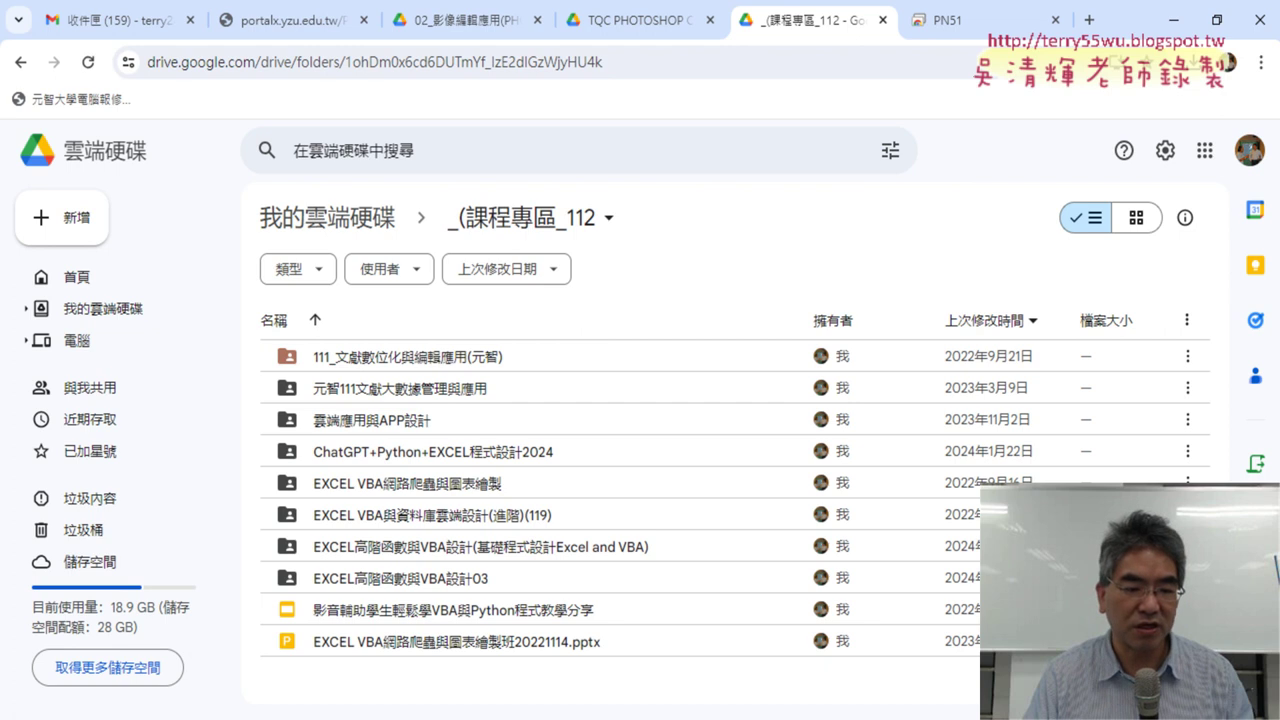
pyautogui.hotkey('alt', 'Tab')
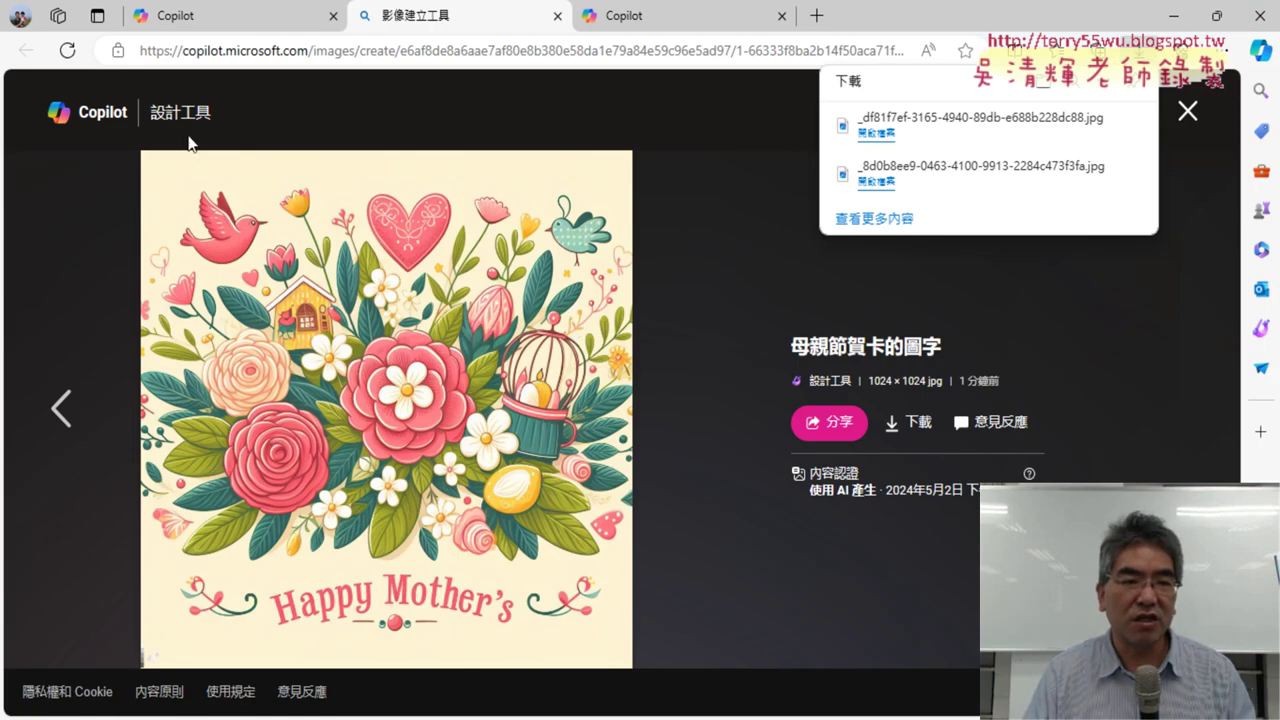
# Step: Close the 影像建立工具 page, click into the Copilot chat box, then move to the Gemini chat
pyautogui.click(1187, 111)
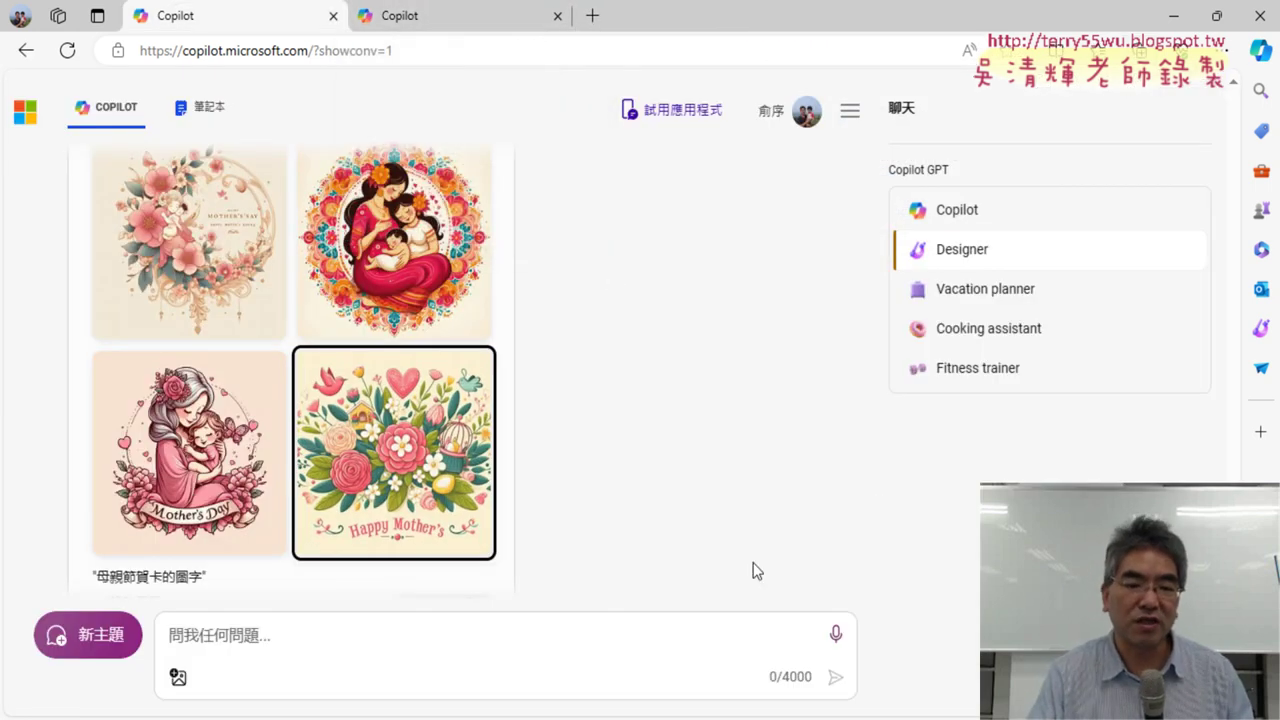
pyautogui.click(240, 641)
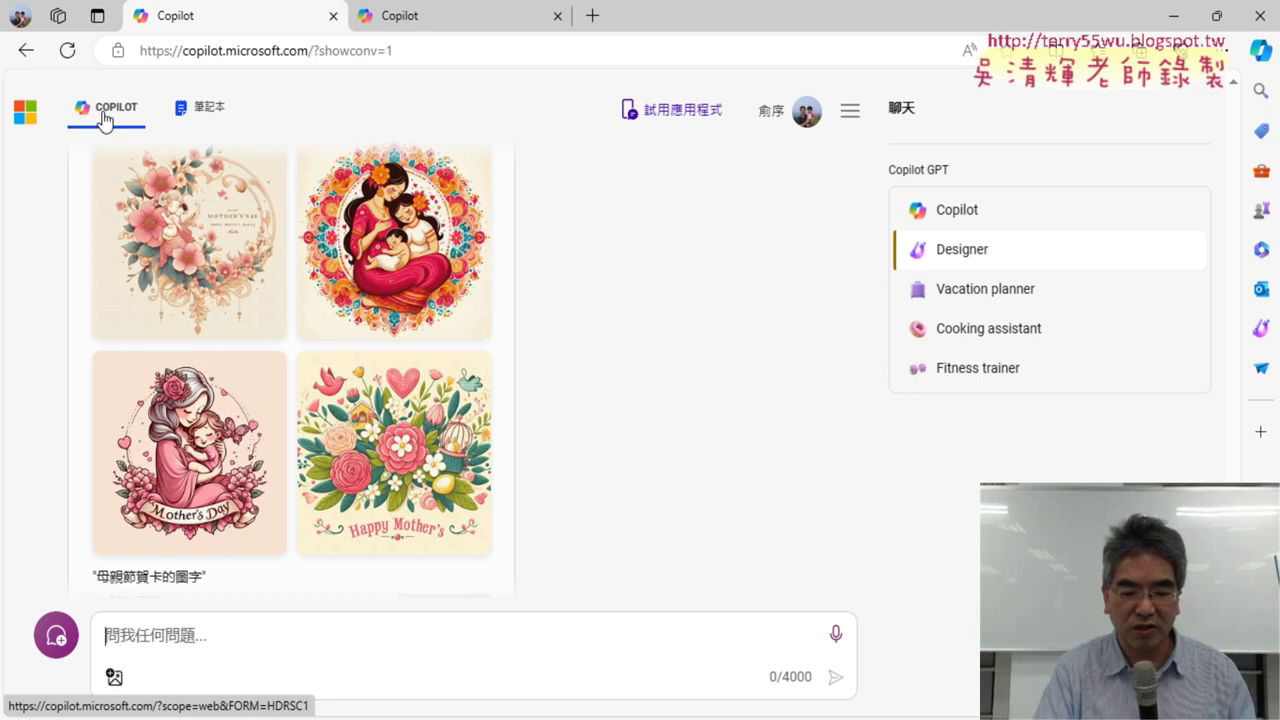
pyautogui.hotkey('alt', 'Tab')
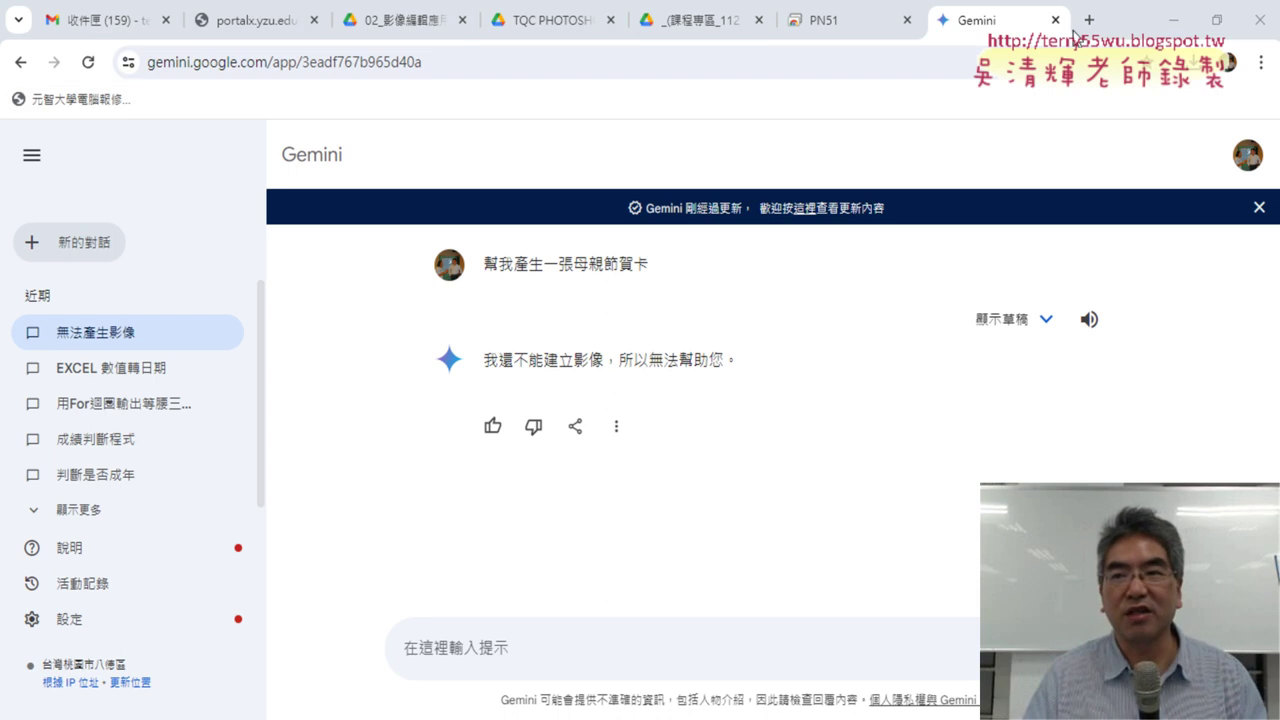
# Step: Bring Photoshop back to view the 母親節快樂 card with the bouquet beside the title
pyautogui.click(1174, 20)
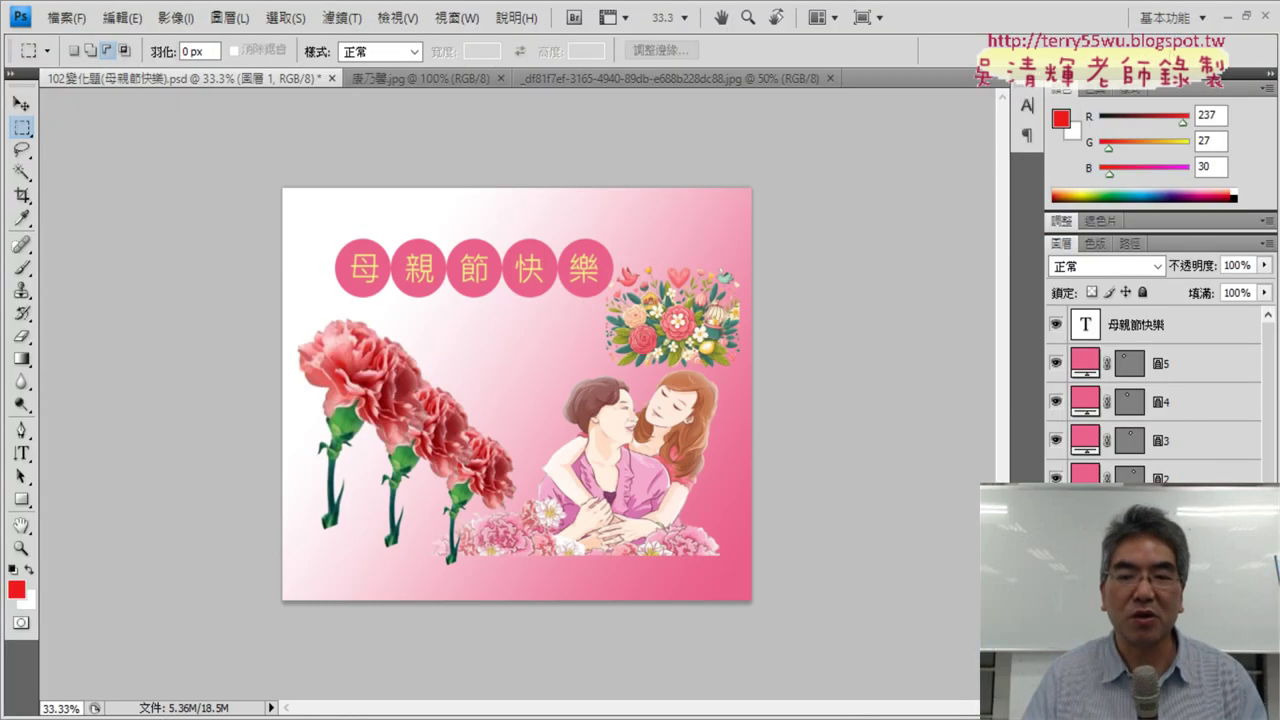